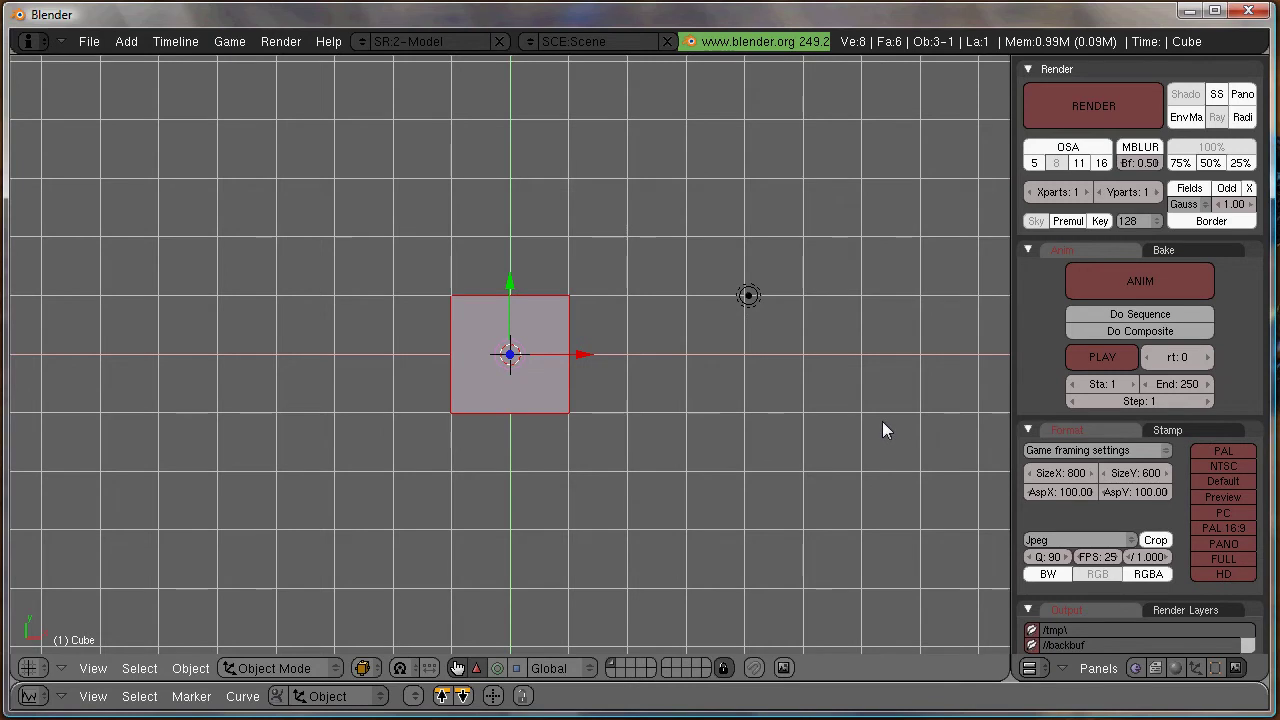
Erase the default cube and add an icosphere with subdivision 4 and radius 1.00
key(x)
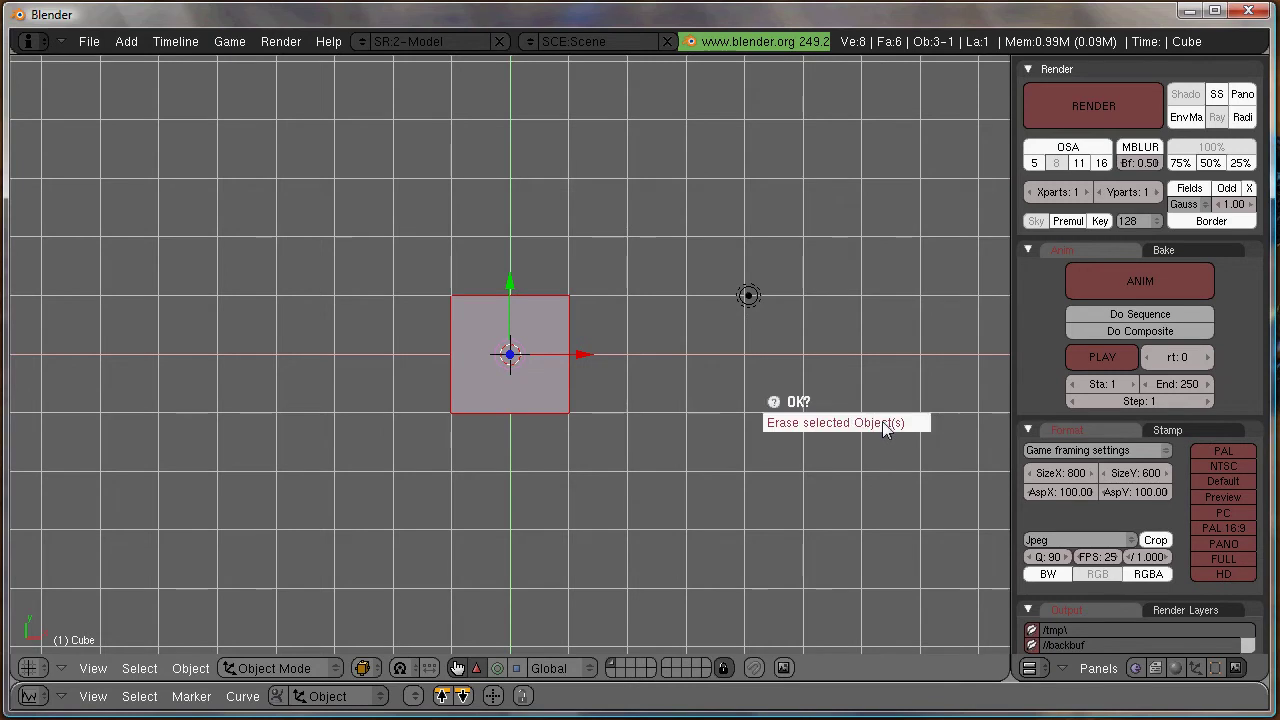
click(882, 421)
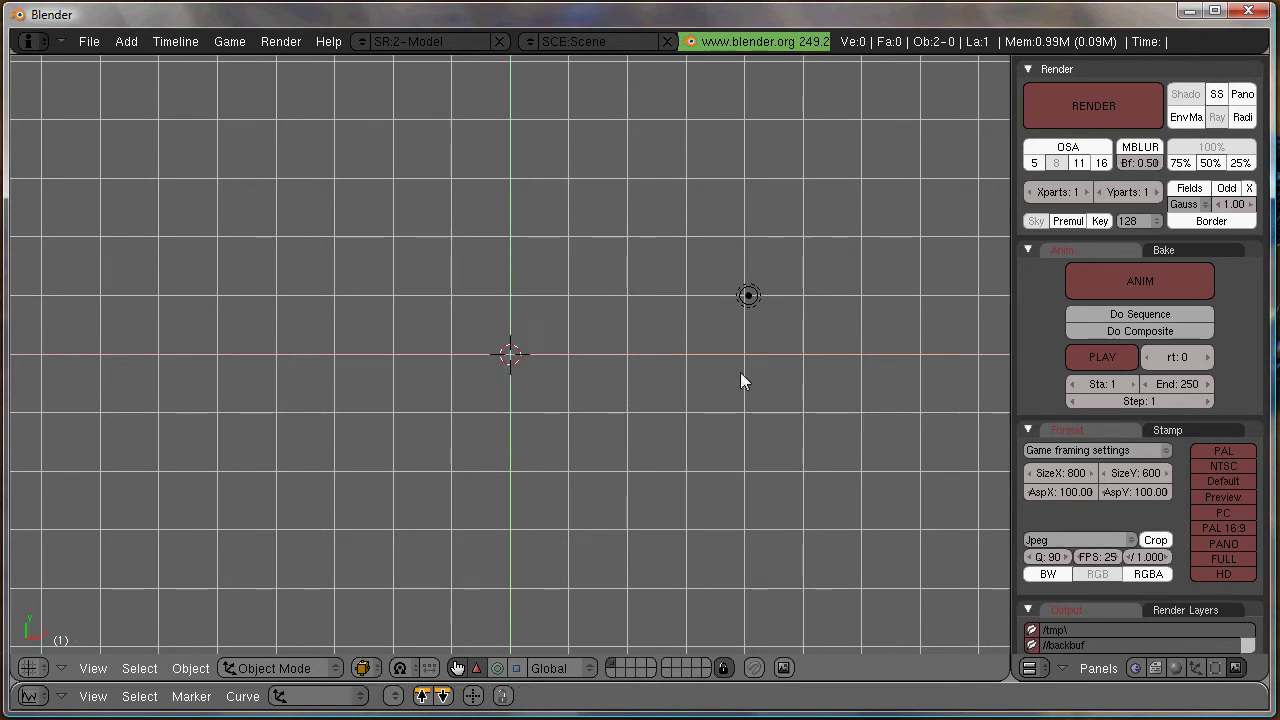
key(space)
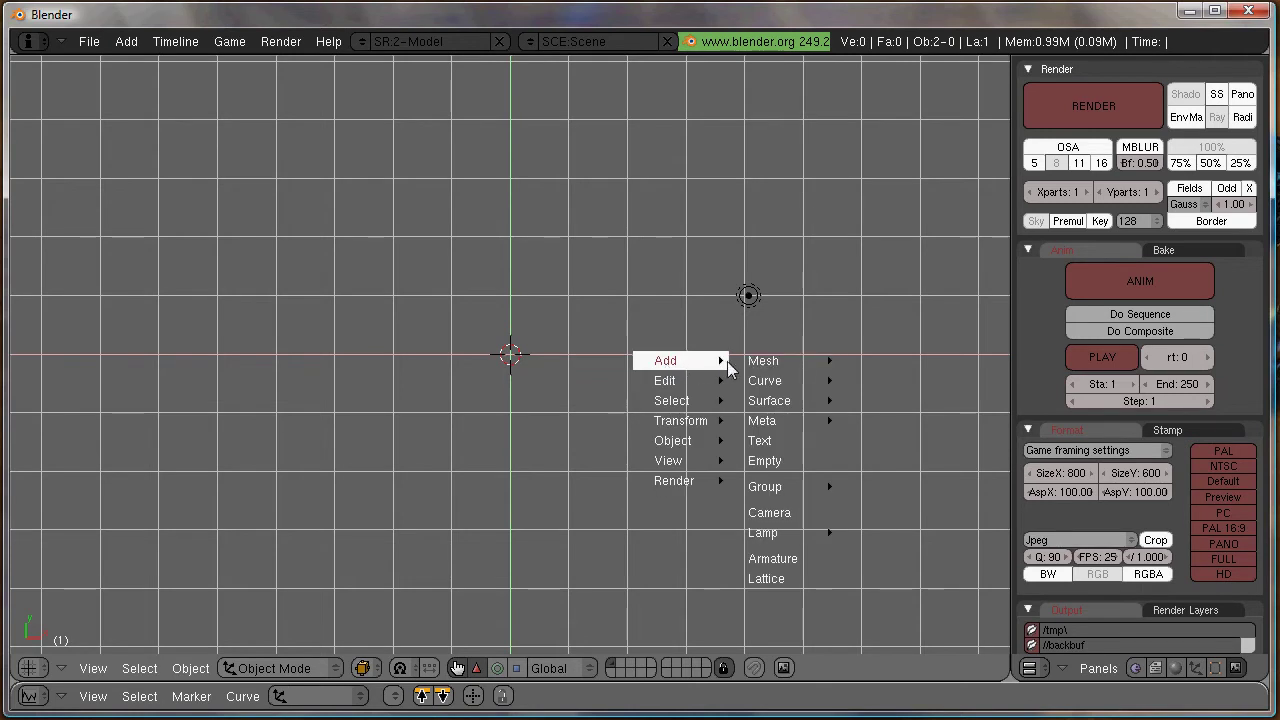
mouse_move(765, 361)
click(880, 438)
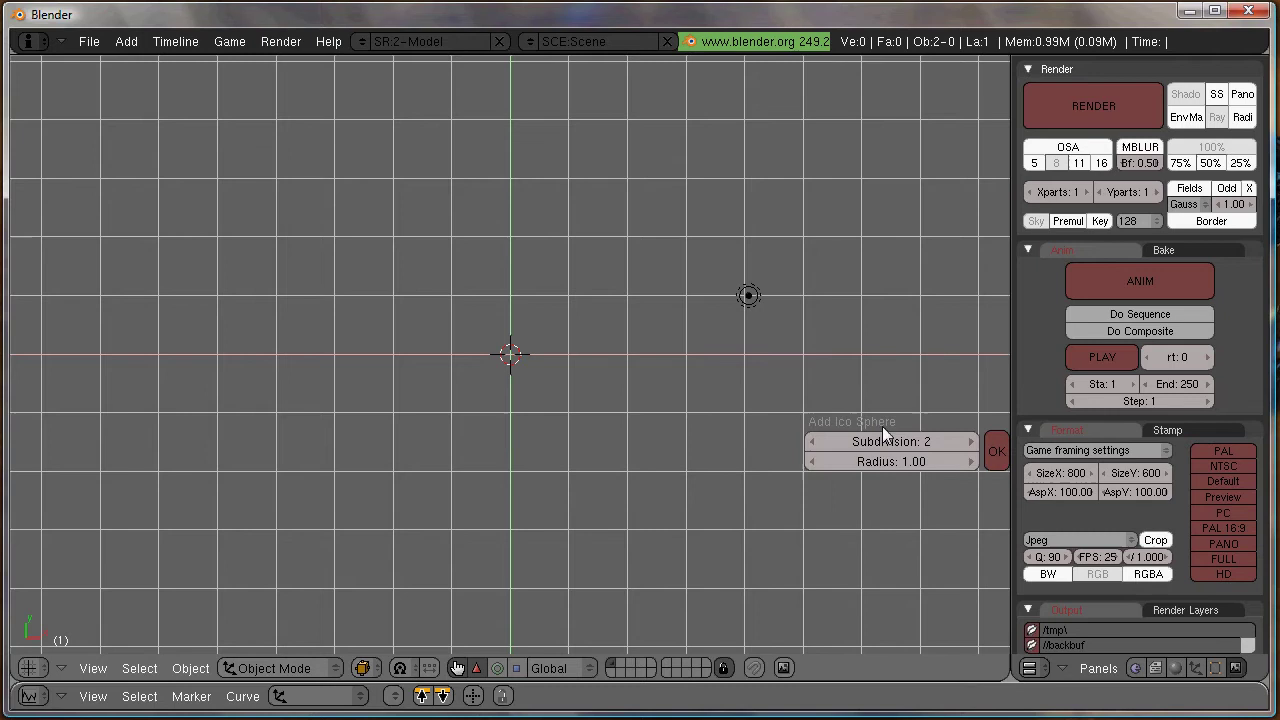
click(969, 442)
click(969, 442)
click(997, 450)
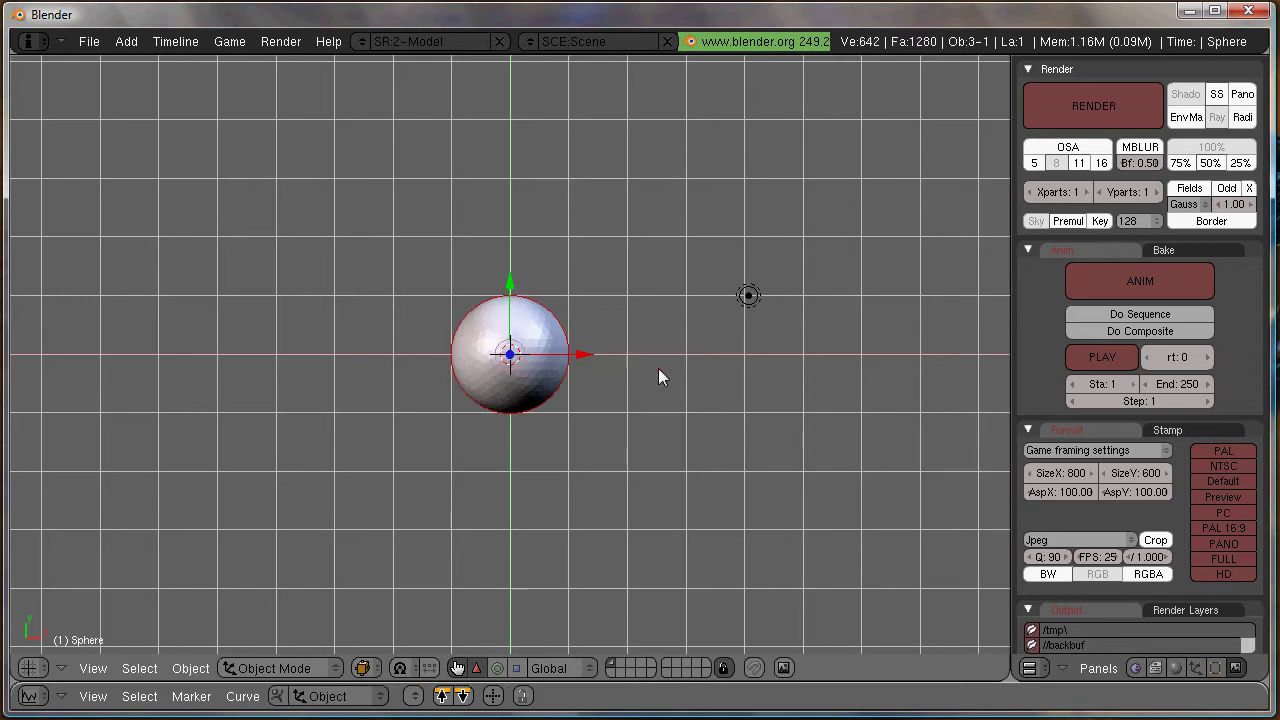
Zoom and orbit to a tilted view of the icosphere, then show the Sphere's Object (F7) settings
scroll(659, 371, up, 3)
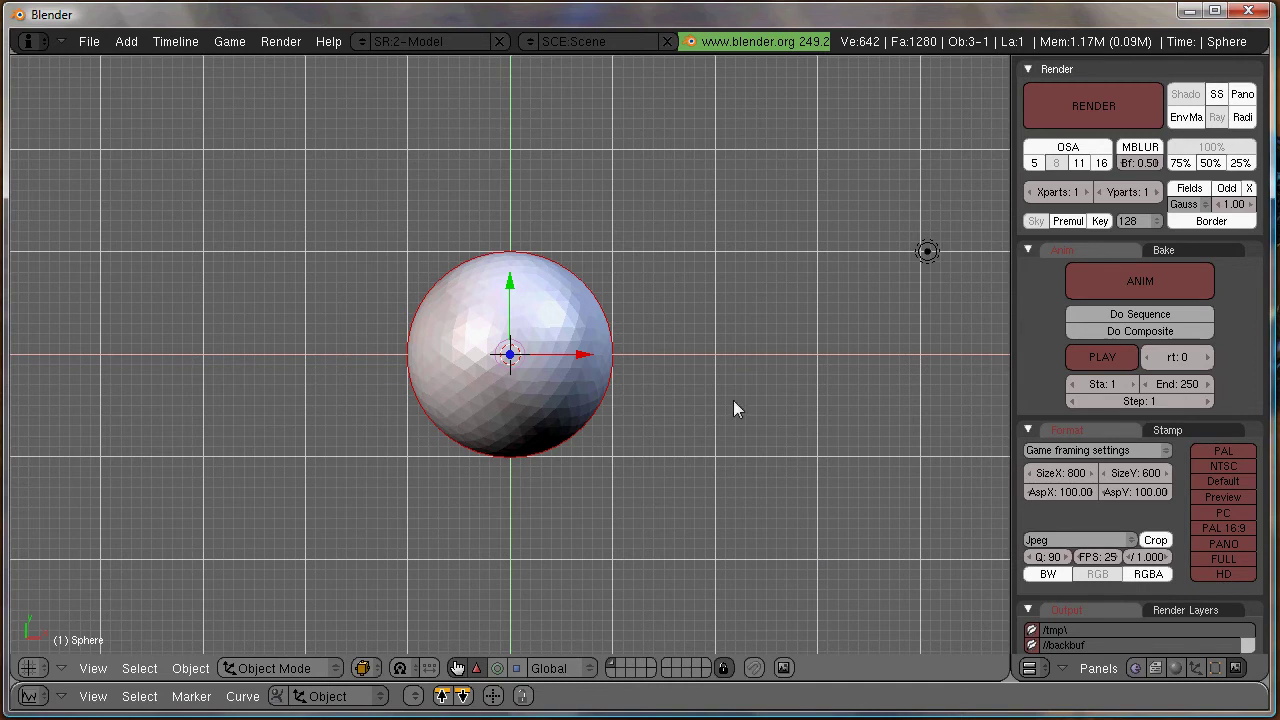
middle_drag(618, 394, 598, 370)
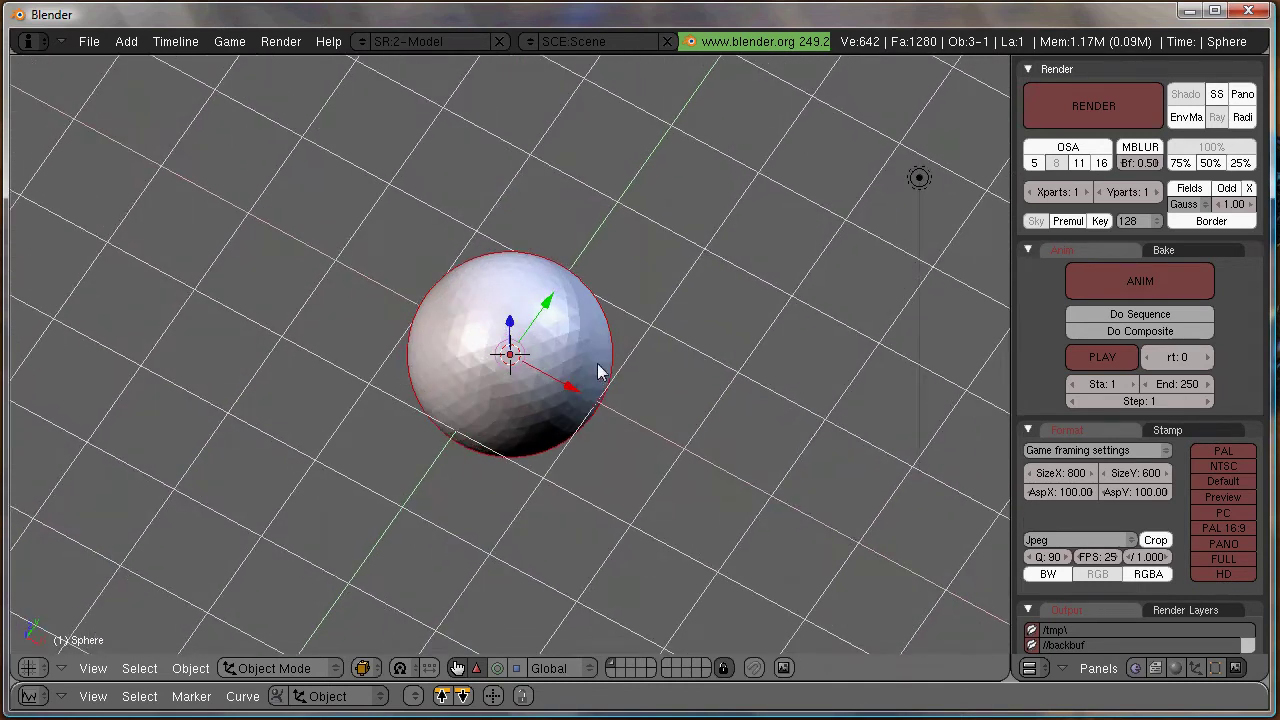
scroll(600, 370, down, 2)
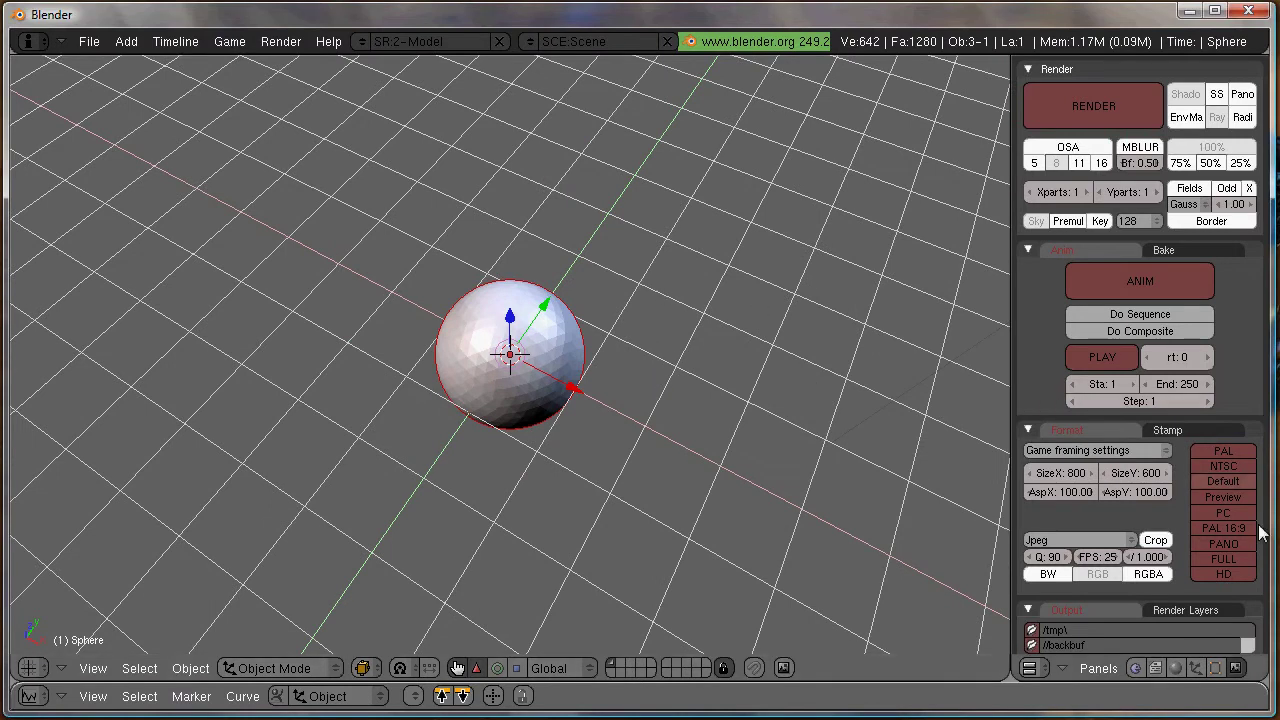
click(1196, 668)
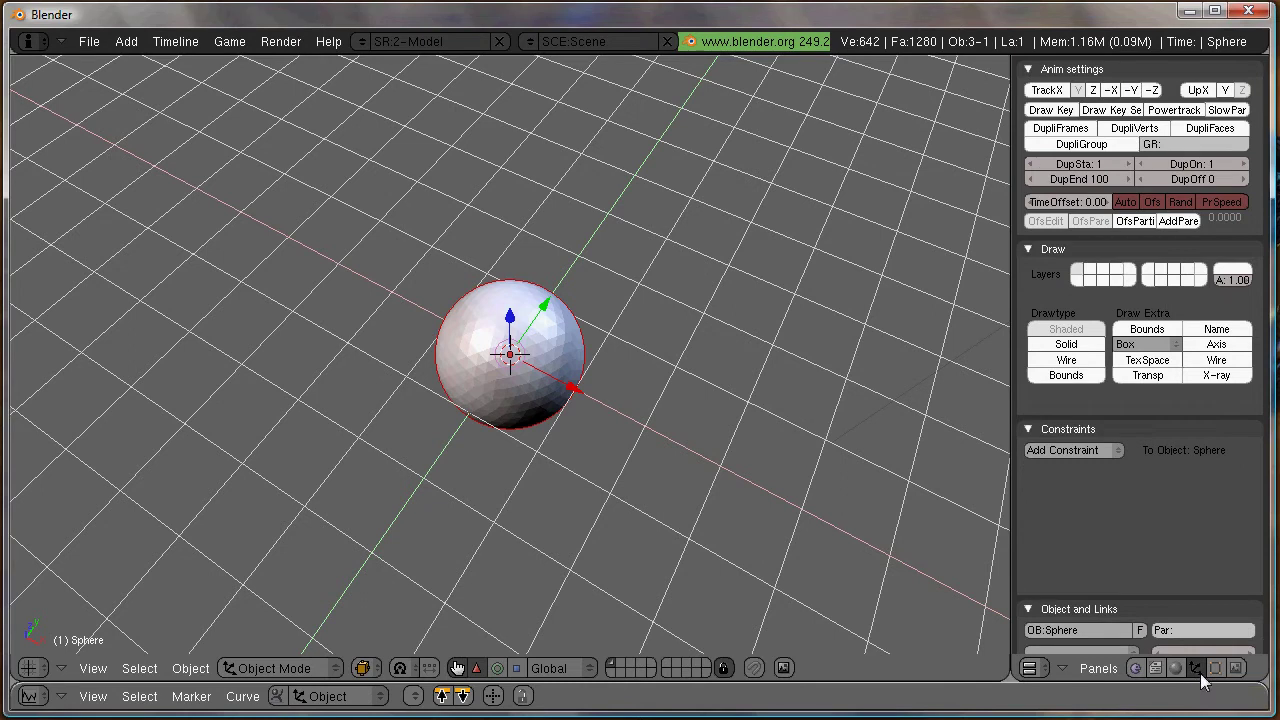
scroll(1201, 678, down, 2)
scroll(1200, 678, down, 2)
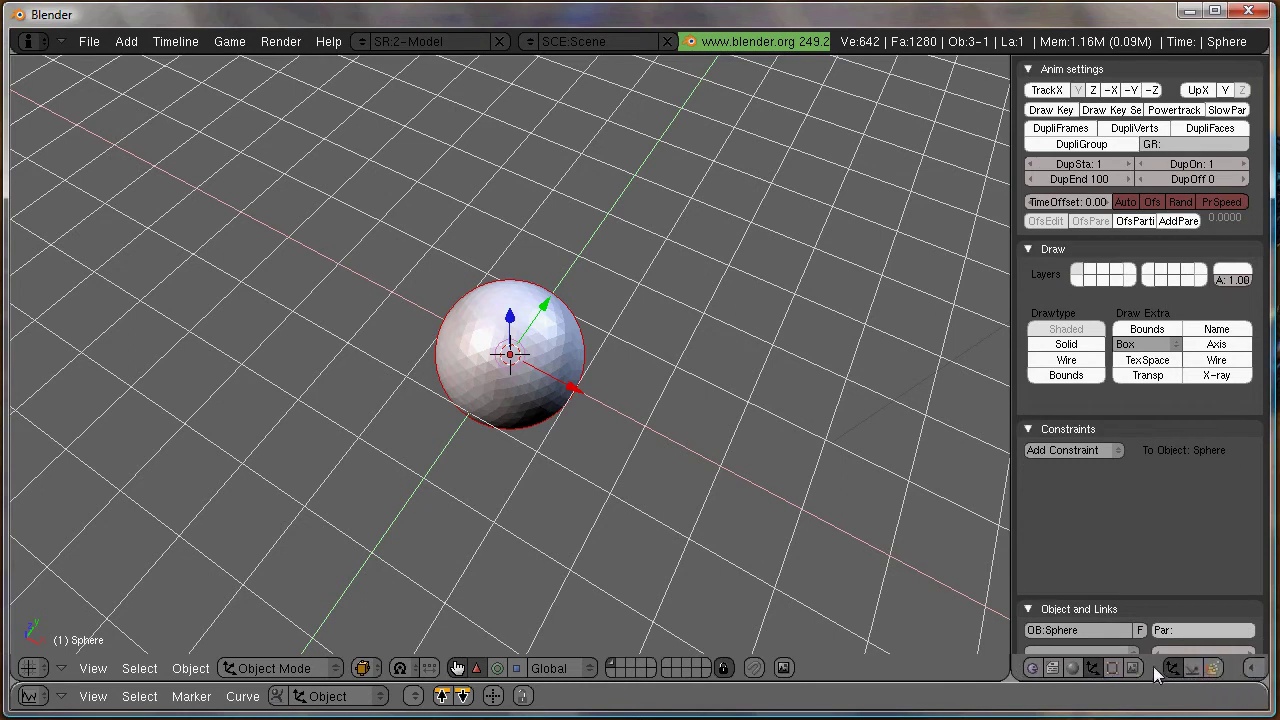
Create a new emitter particle system of 1000 particles on the Sphere
click(1214, 668)
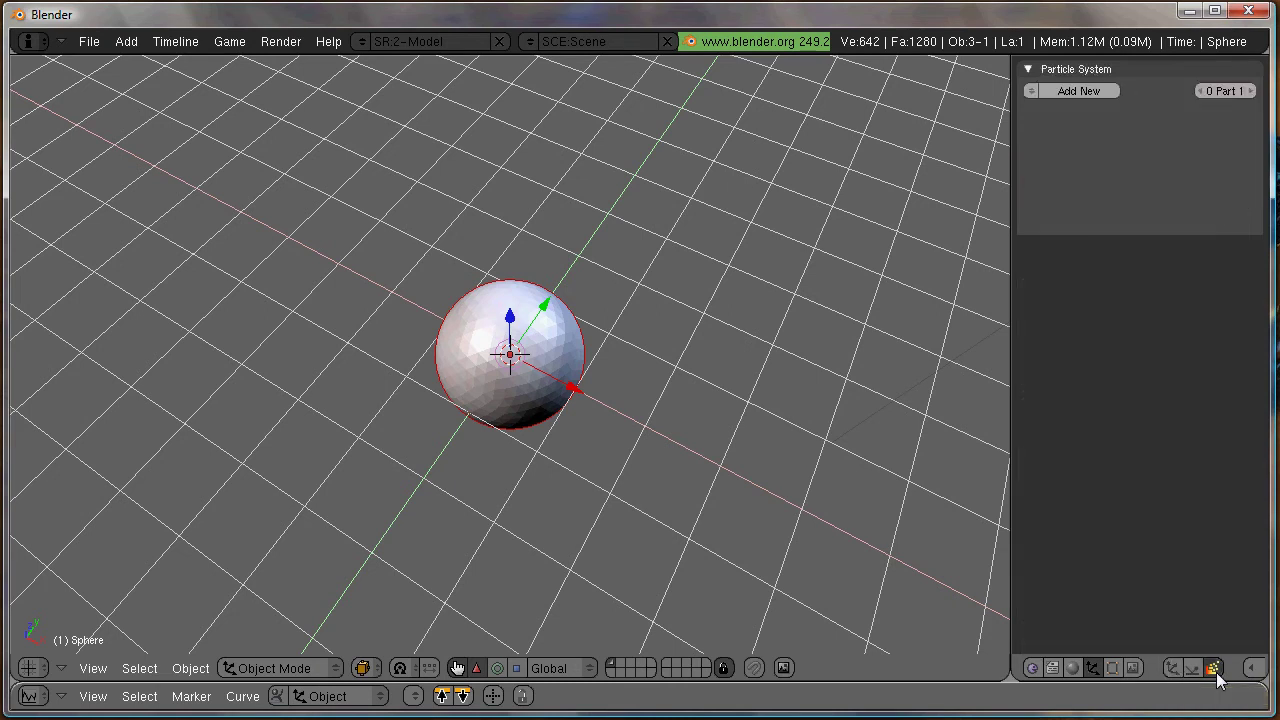
click(1104, 91)
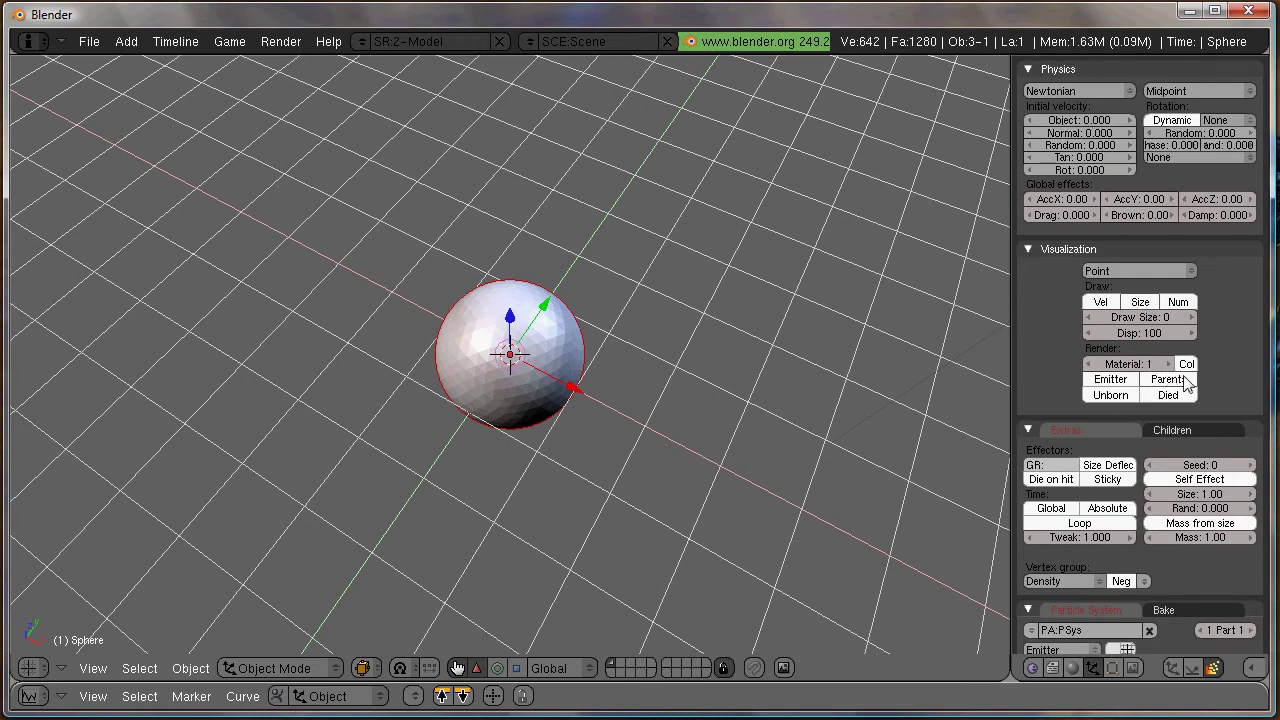
scroll(1212, 369, down, 4)
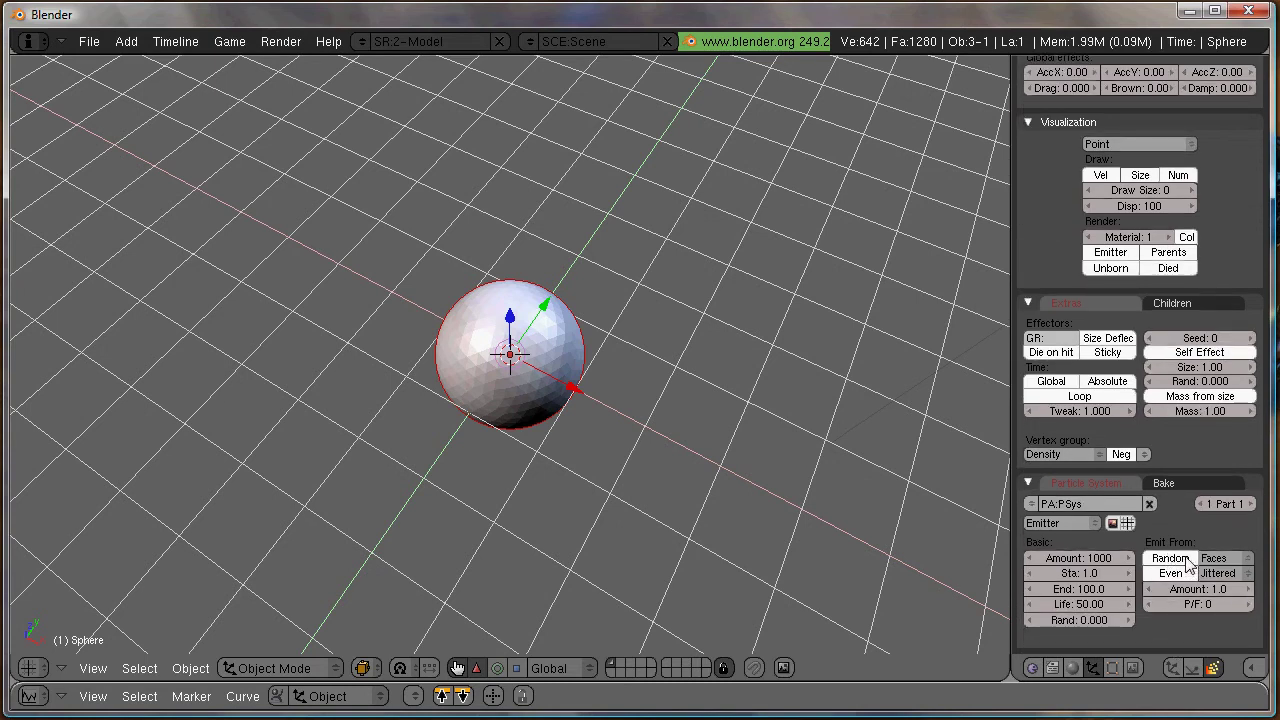
Turn off Random and Even emission and set the emission End to frame 2
click(1171, 558)
click(1170, 573)
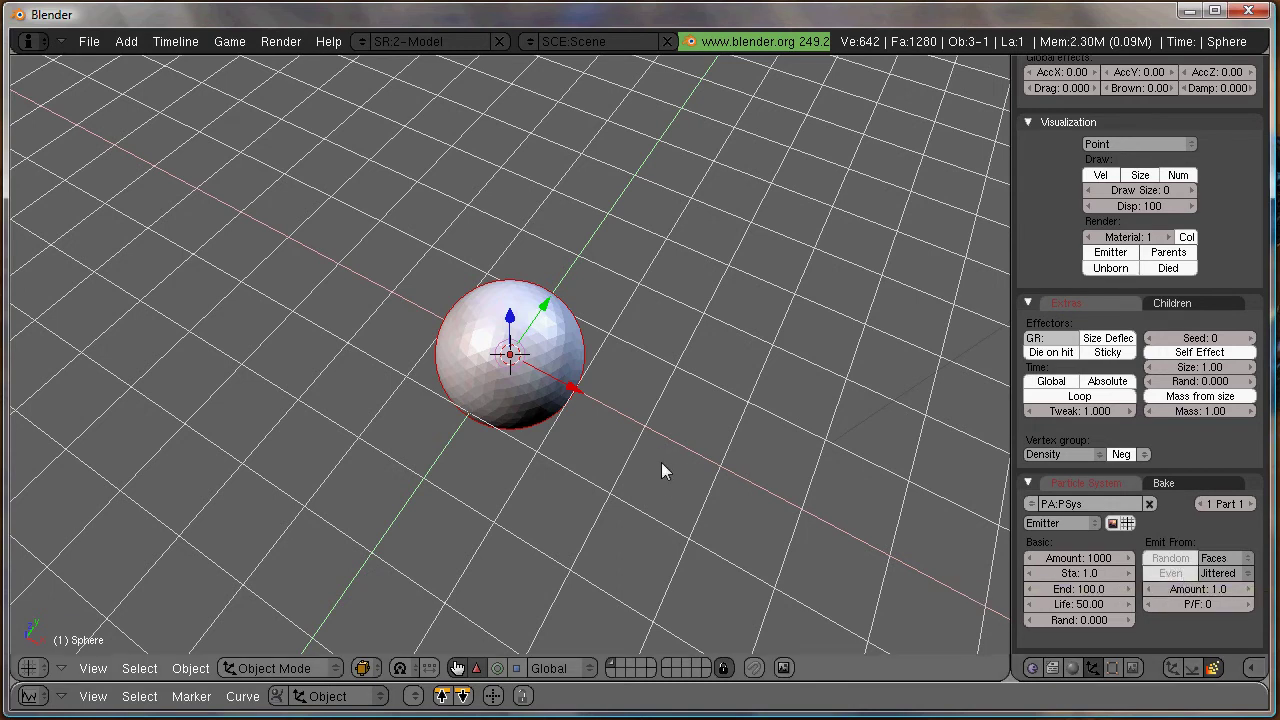
click(1101, 588)
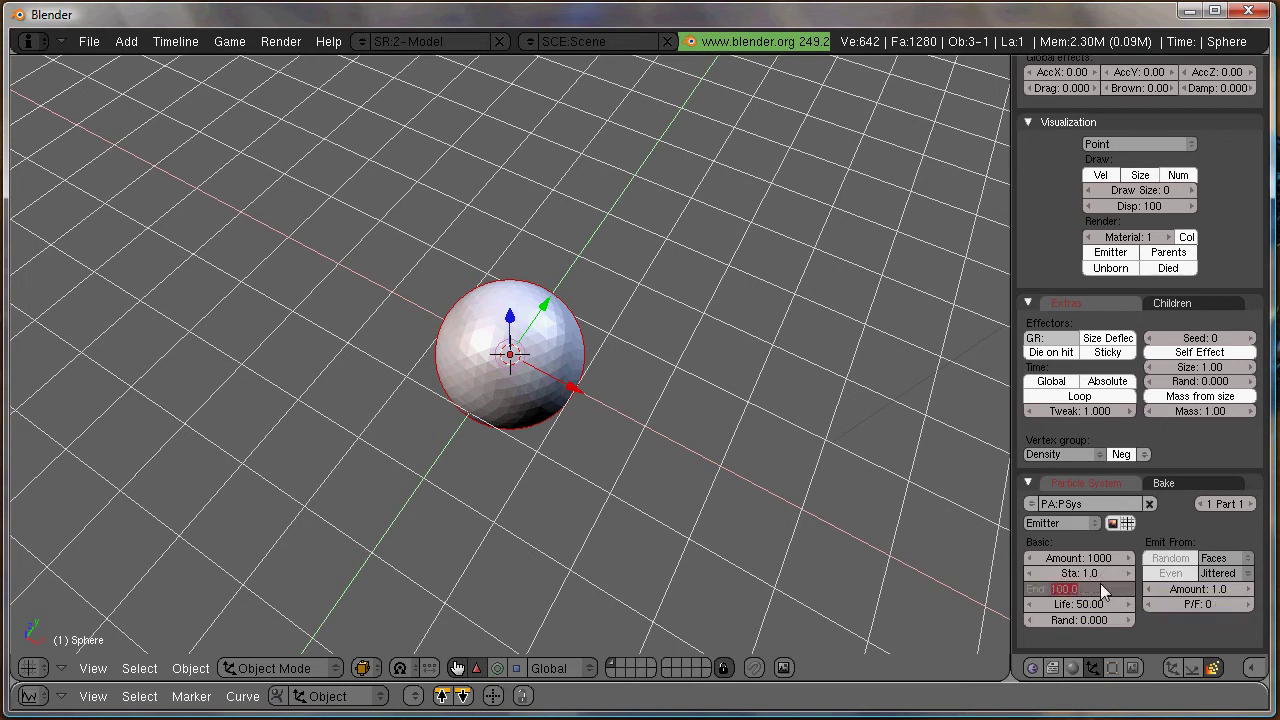
text(2)
key(Return)
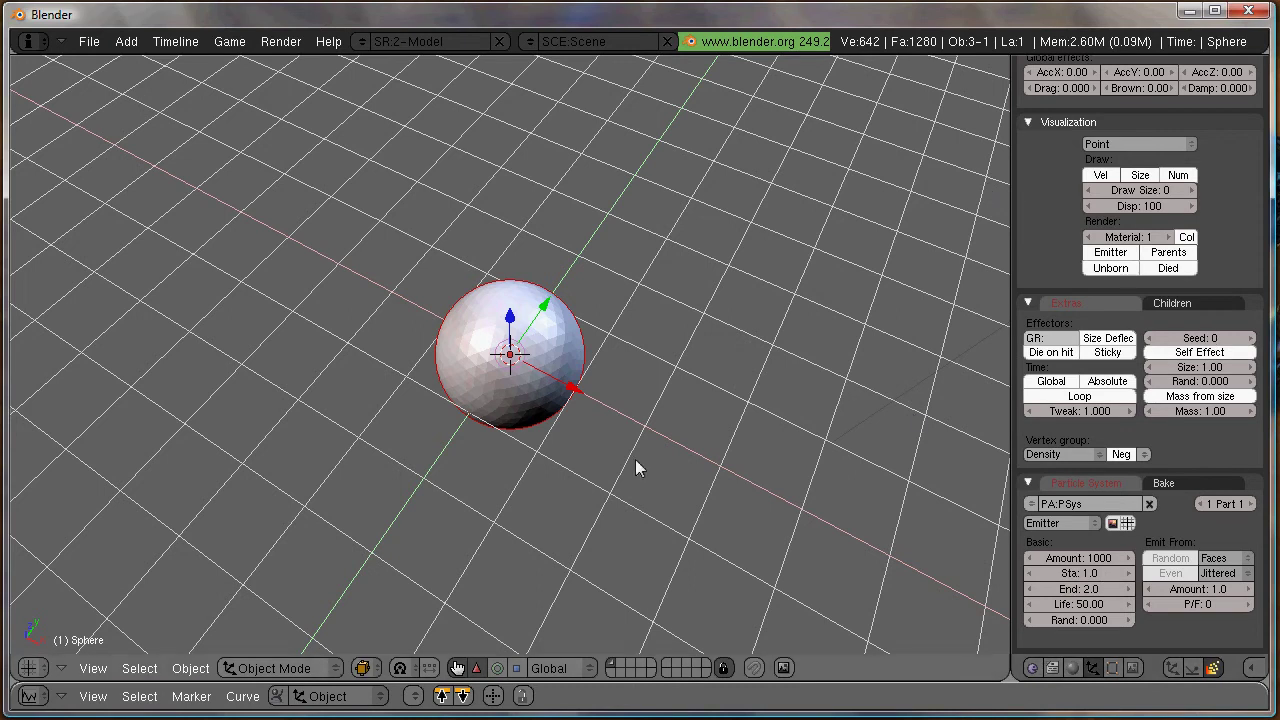
Set the particles' random initial velocity to 0.3, previewing the animation before and after
key(alt+a)
key(Escape)
scroll(1123, 455, up, 5)
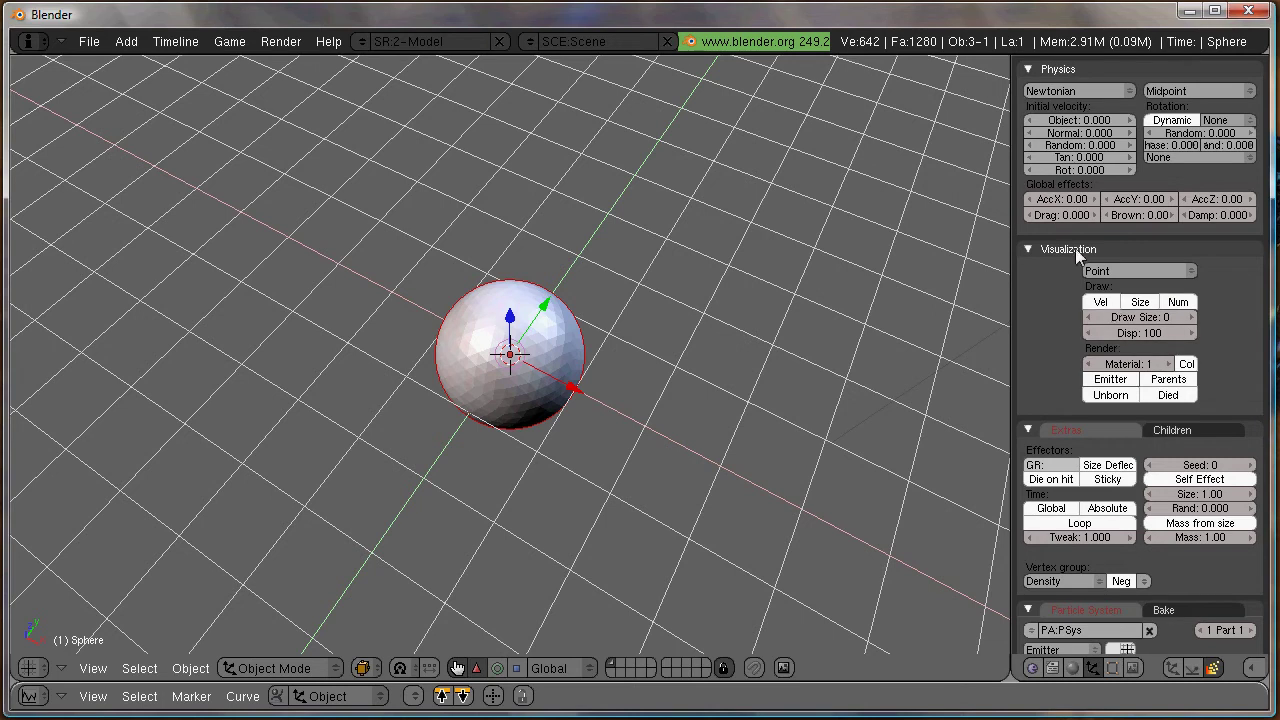
click(1081, 148)
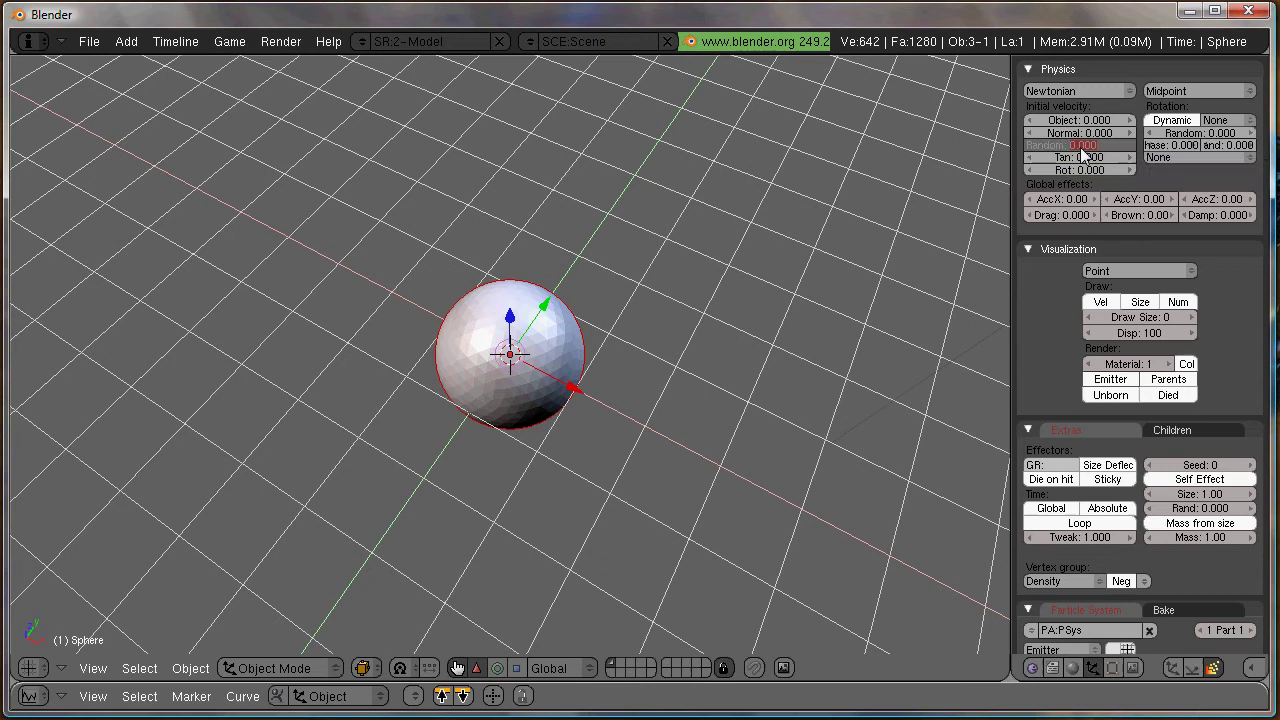
text(0.3)
key(Return)
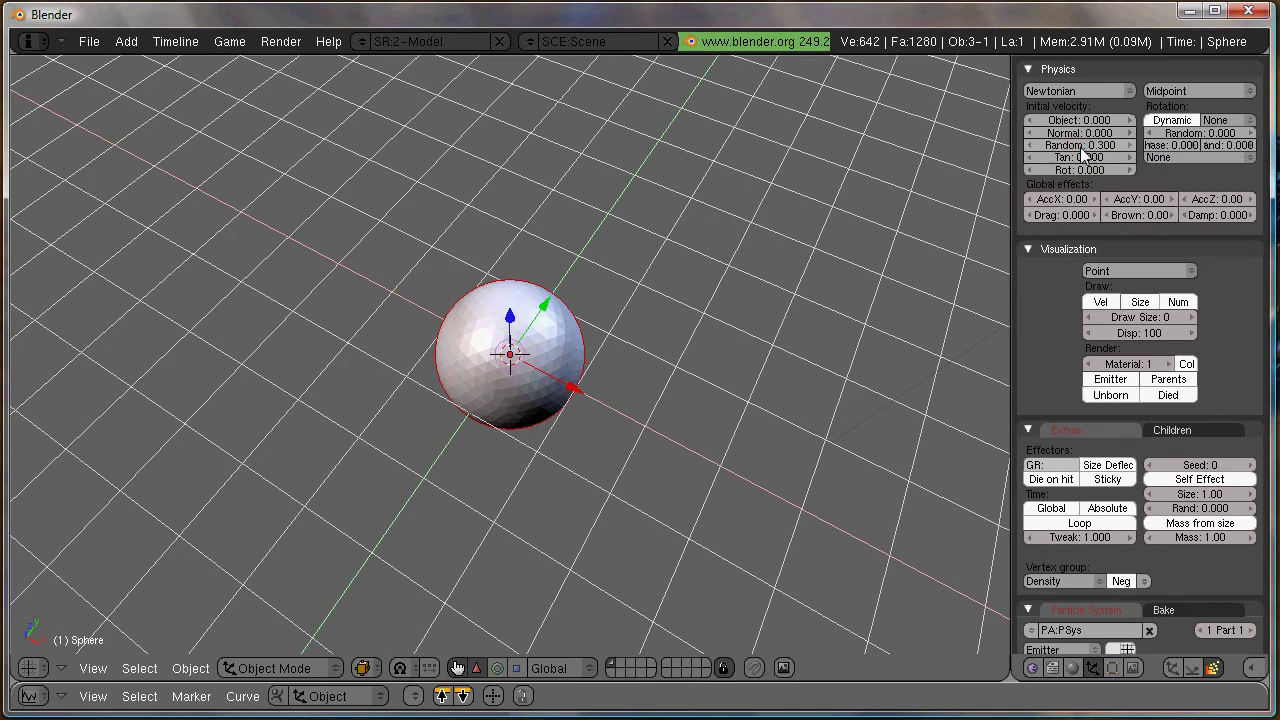
key(alt+a)
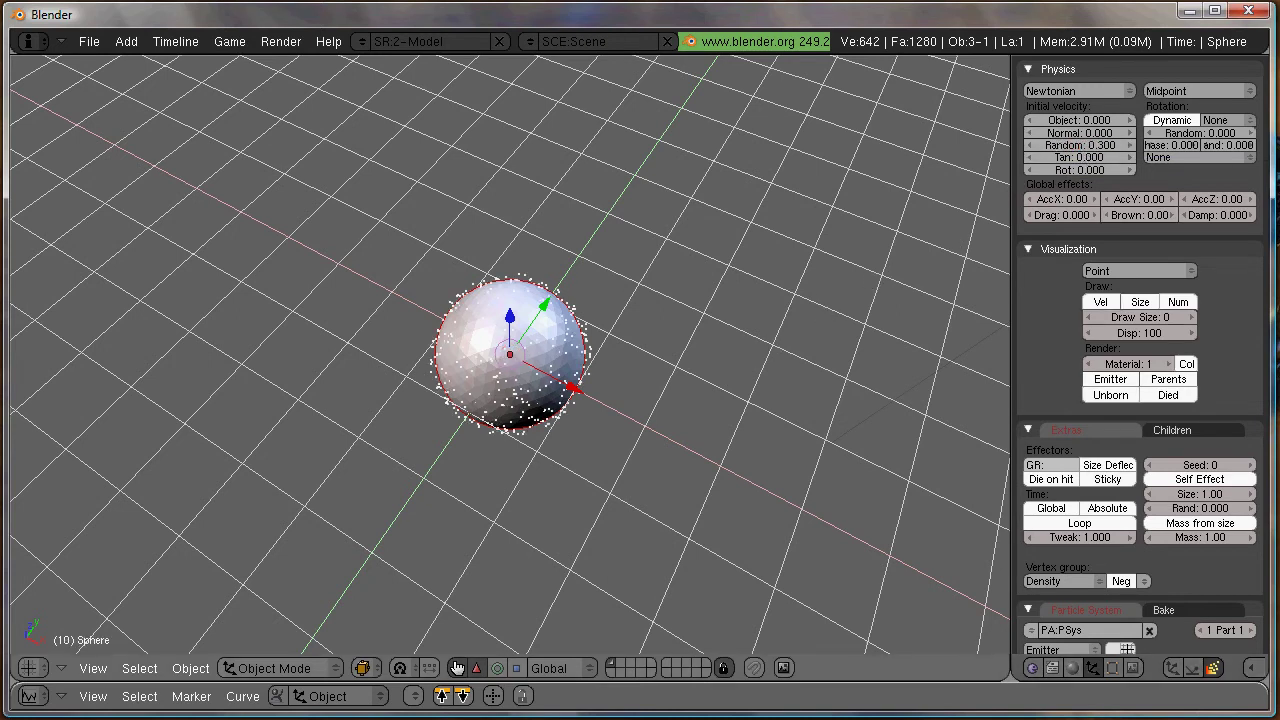
key(Escape)
Orbit around the sphere toward a level front view and preview the particle animation
middle_drag(834, 333, 646, 489)
key(KP_1)
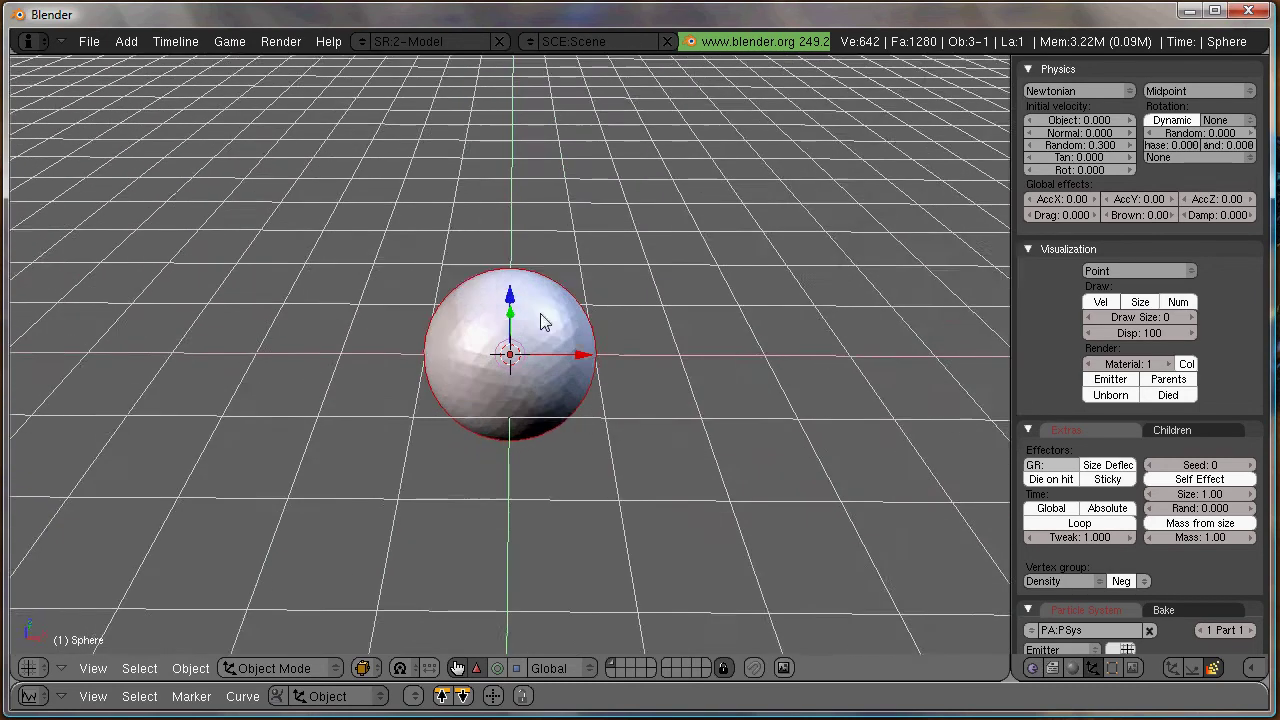
middle_drag(541, 322, 531, 223)
key(alt+a)
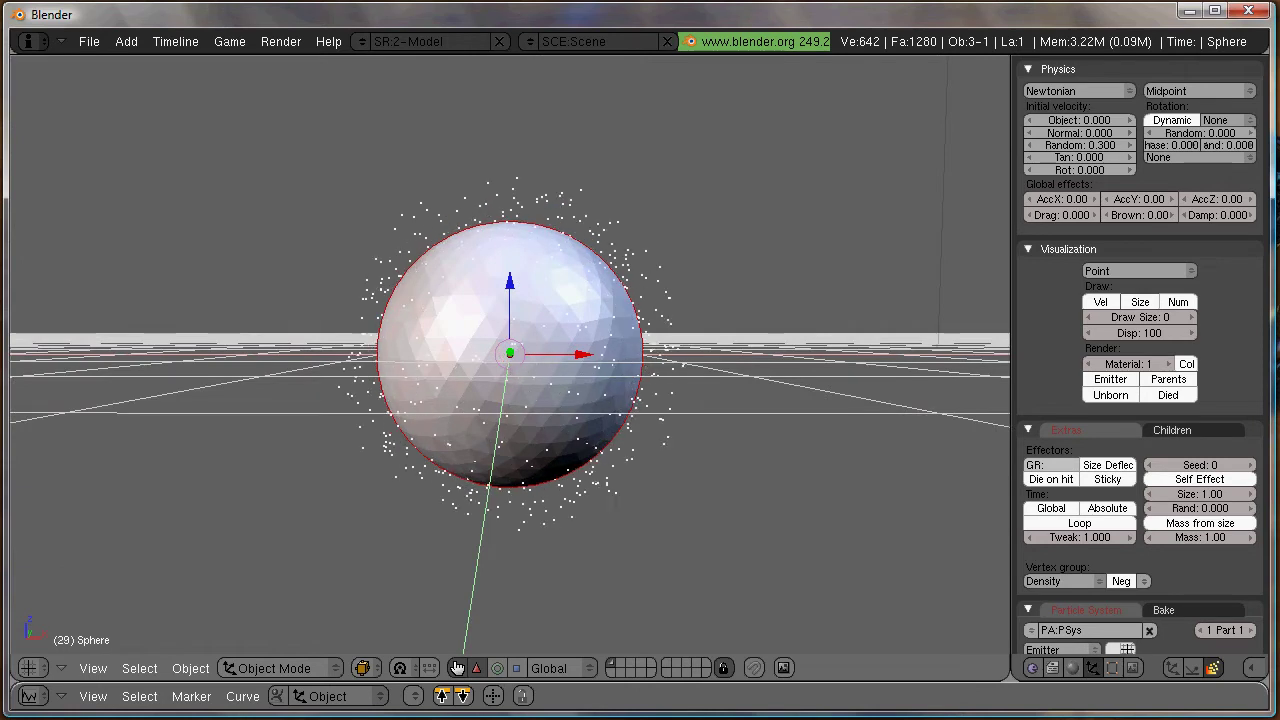
key(Escape)
scroll(697, 205, down, 4)
Switch to a front orthographic view zoomed out to show the sphere, lamp and camera
middle_drag(697, 205, 659, 318)
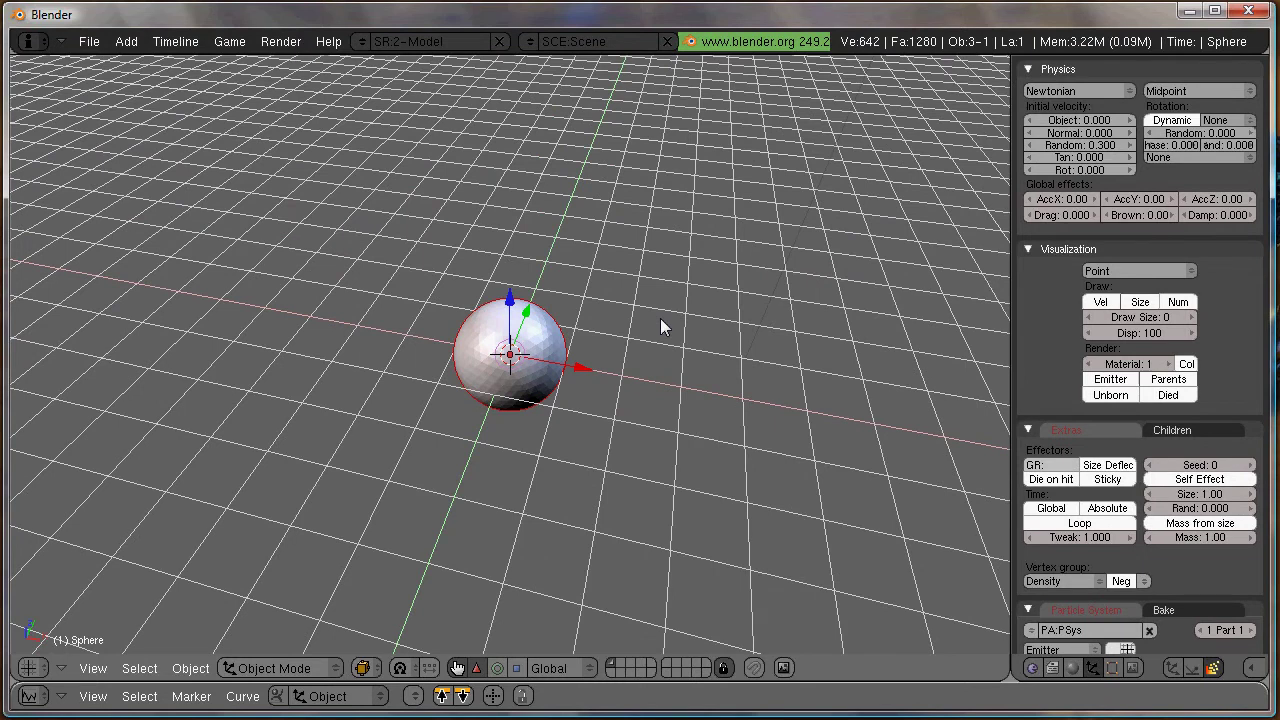
key(KP_1)
key(KP_5)
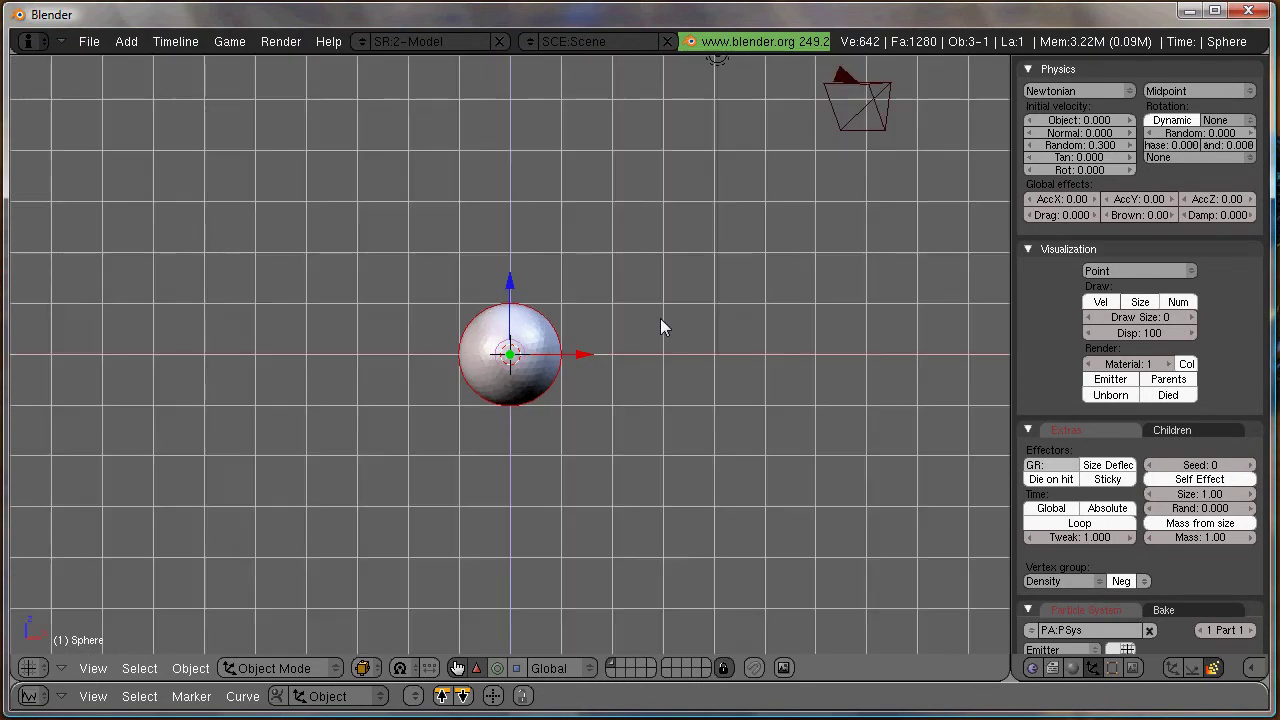
scroll(660, 318, down, 1)
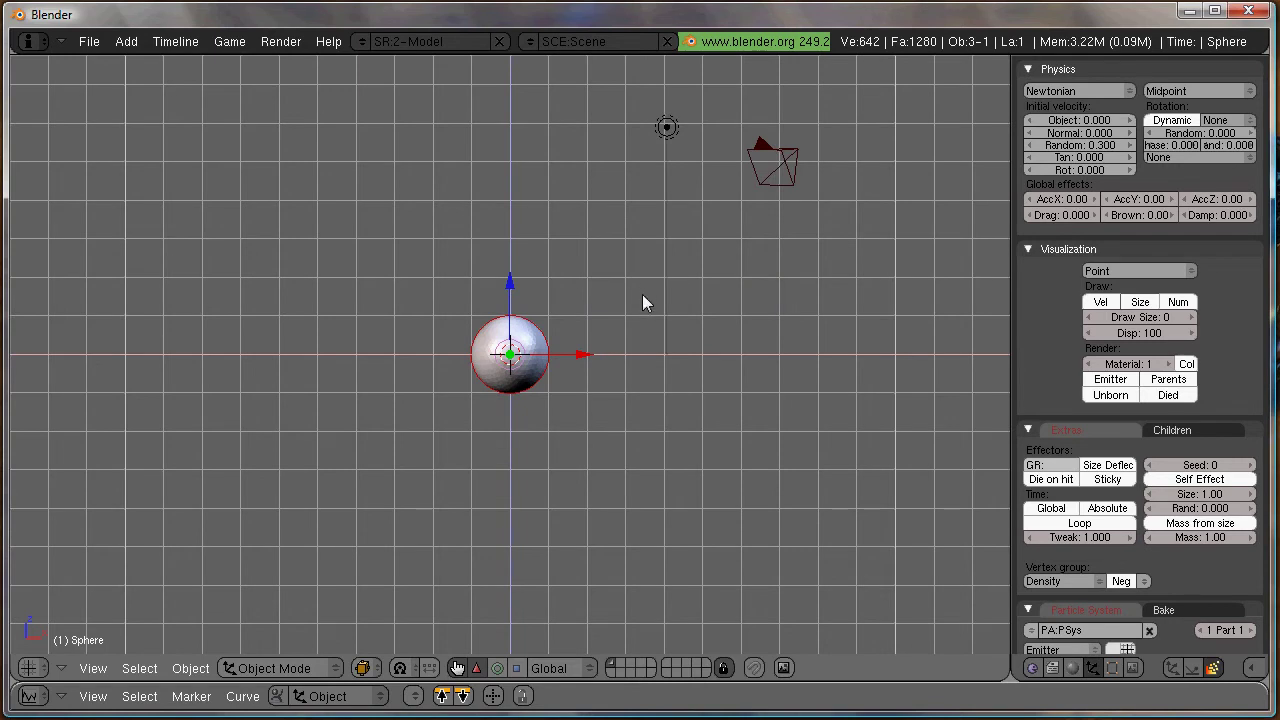
Add an Empty object at the icosphere's centre
key(space)
mouse_move(750, 292)
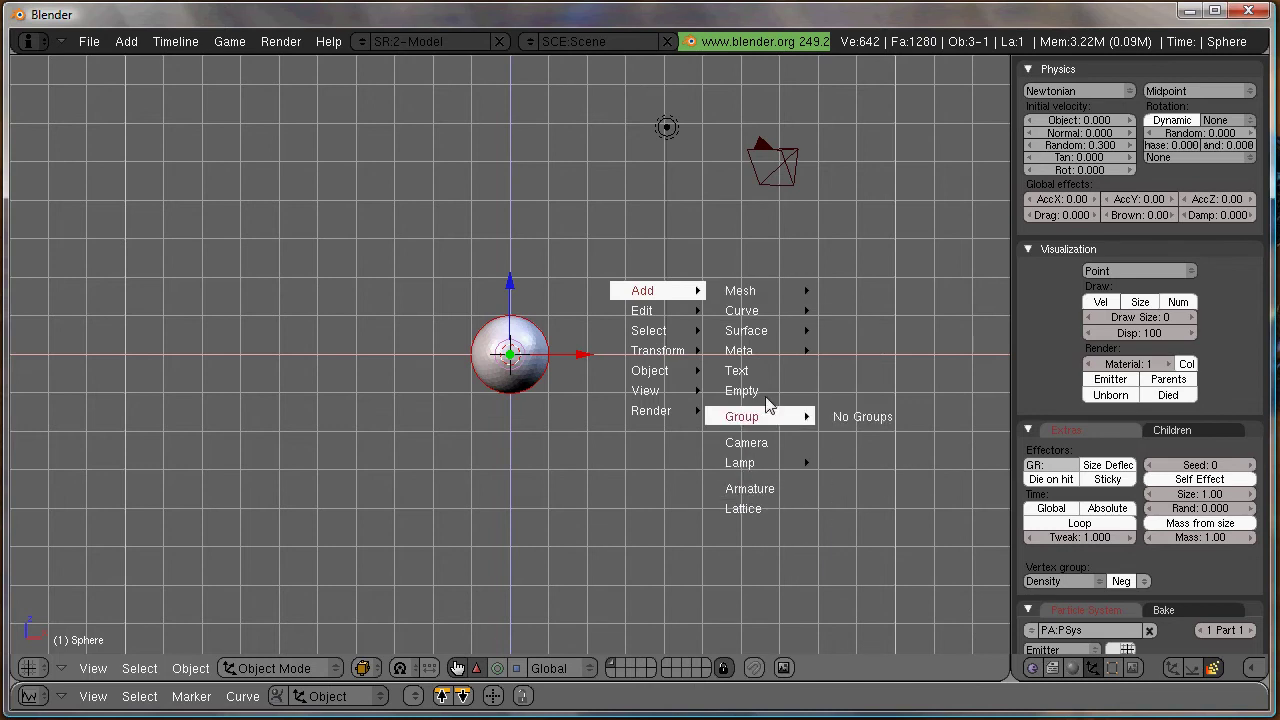
click(778, 394)
middle_drag(752, 427, 603, 383)
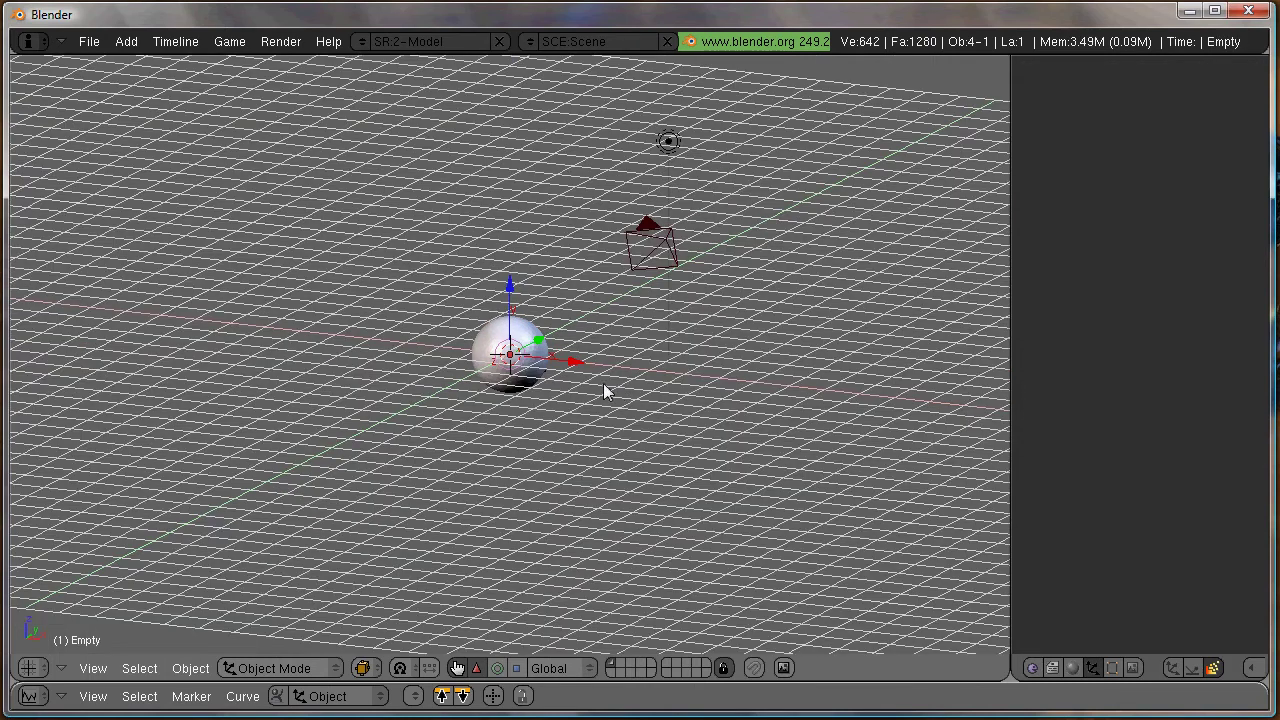
Clear the Empty's rotation, frame it, and zoom in on the sphere in wireframe
key(alt+r)
click(620, 392)
key(KP_Decimal)
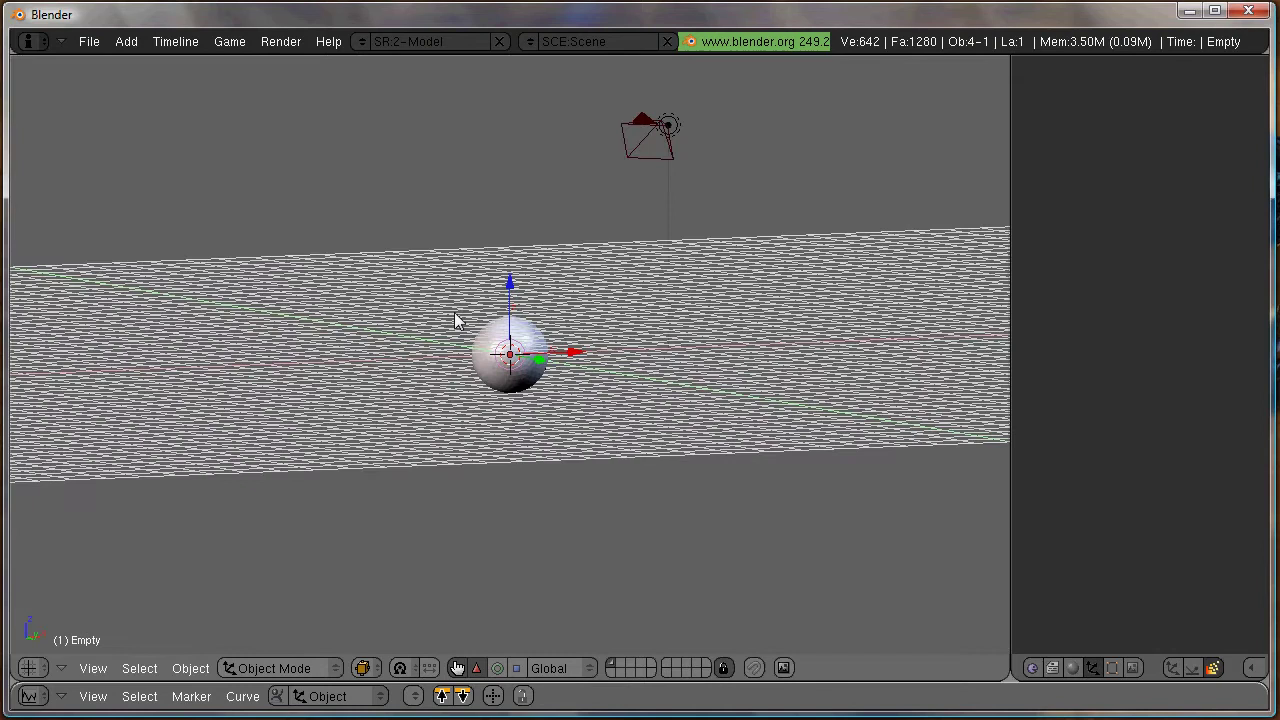
key(z)
scroll(482, 336, up, 5)
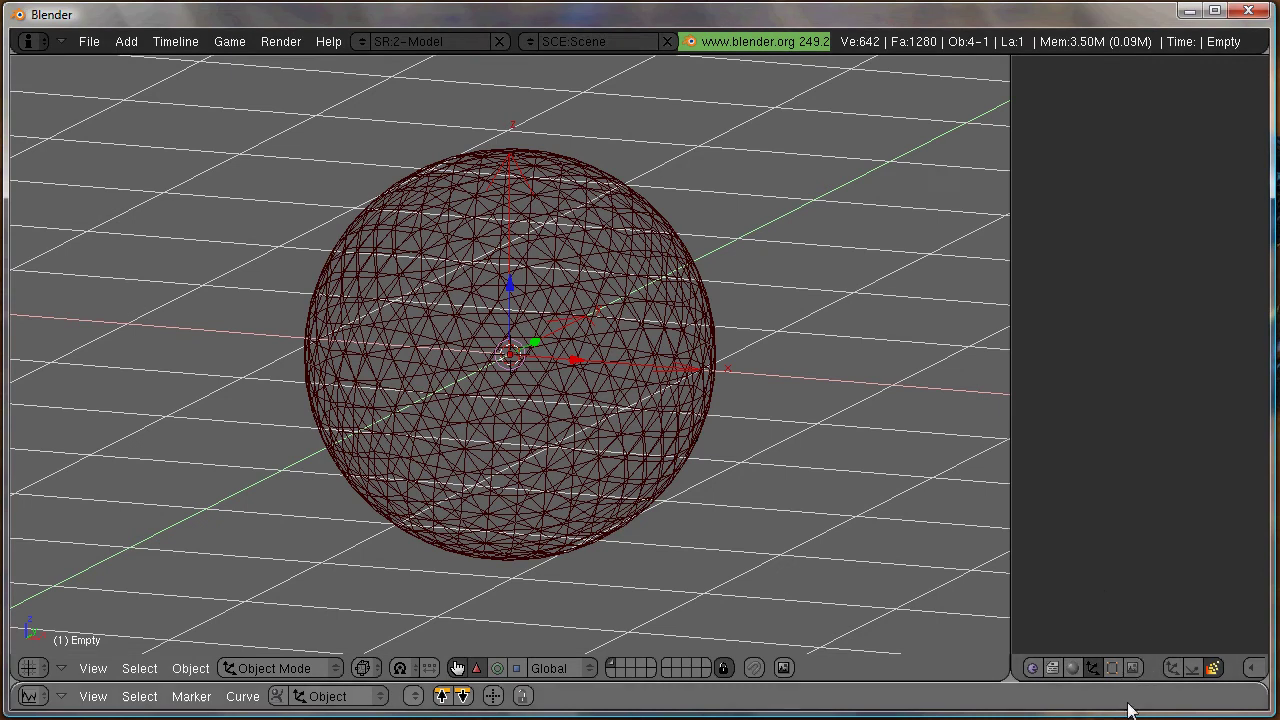
Make the Empty a Spherical force field from the Physics Fields list and reselect it
click(1193, 668)
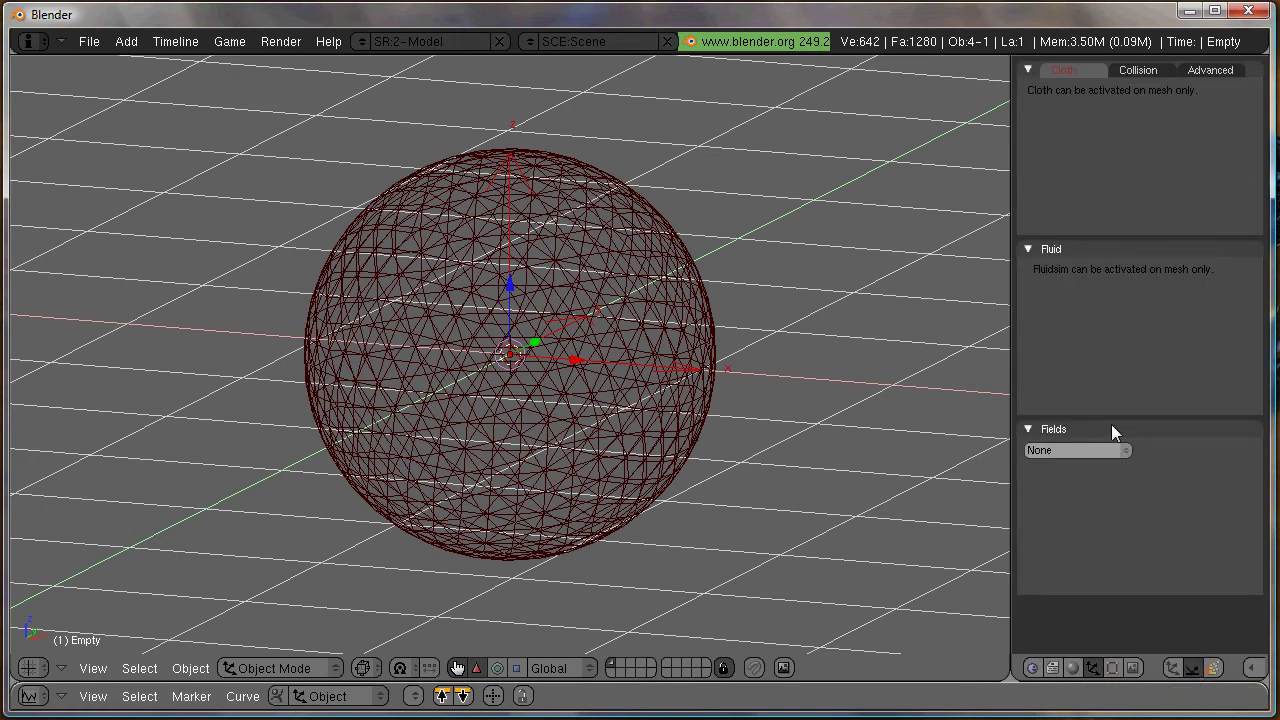
click(1087, 452)
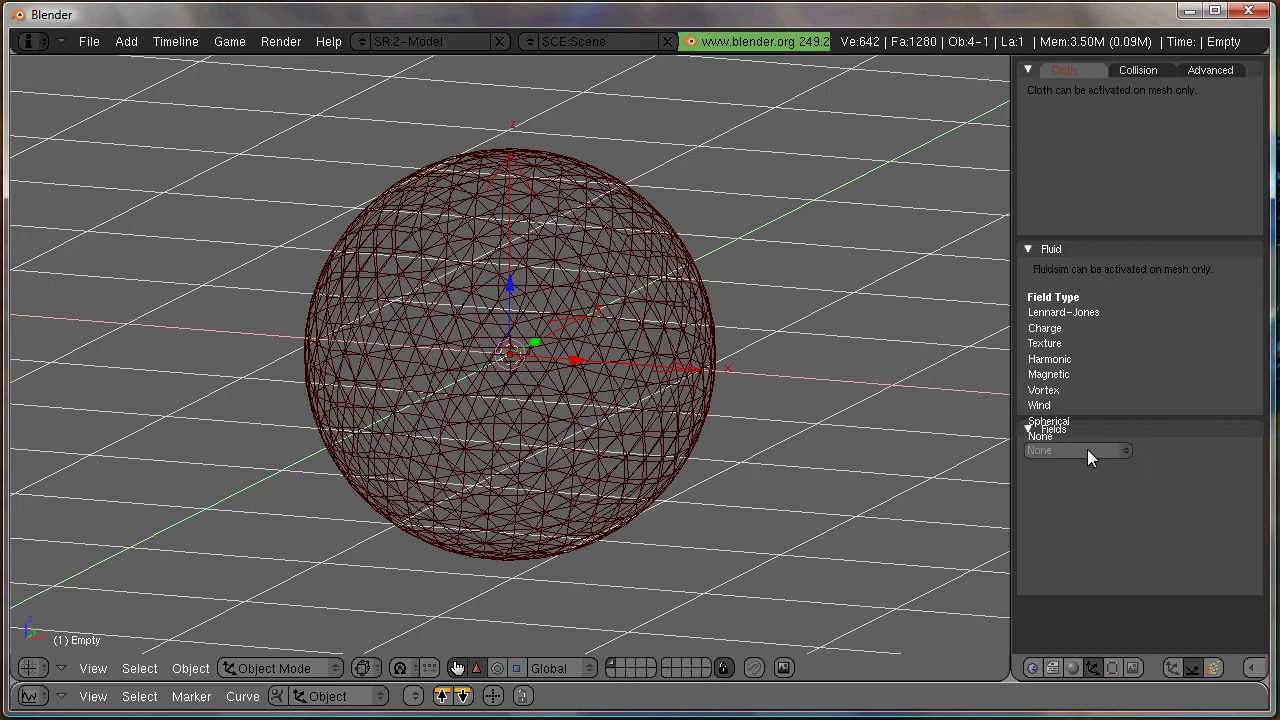
click(1088, 423)
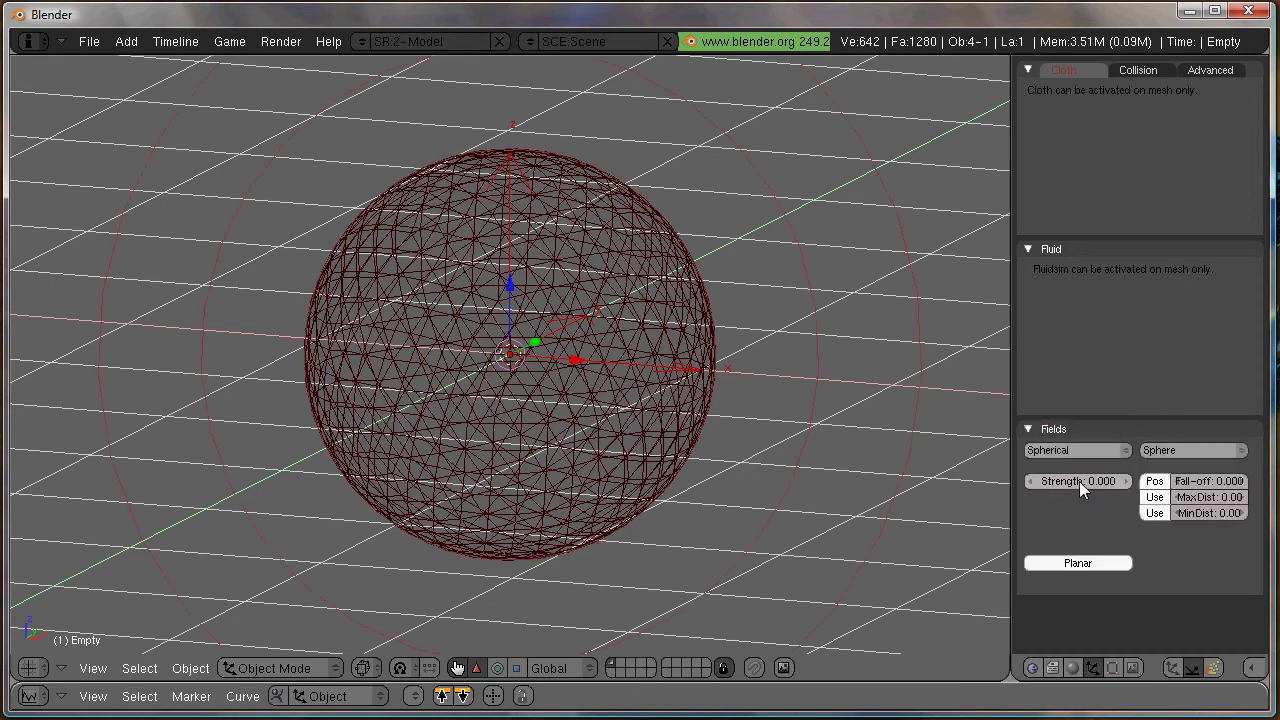
scroll(831, 446, down, 2)
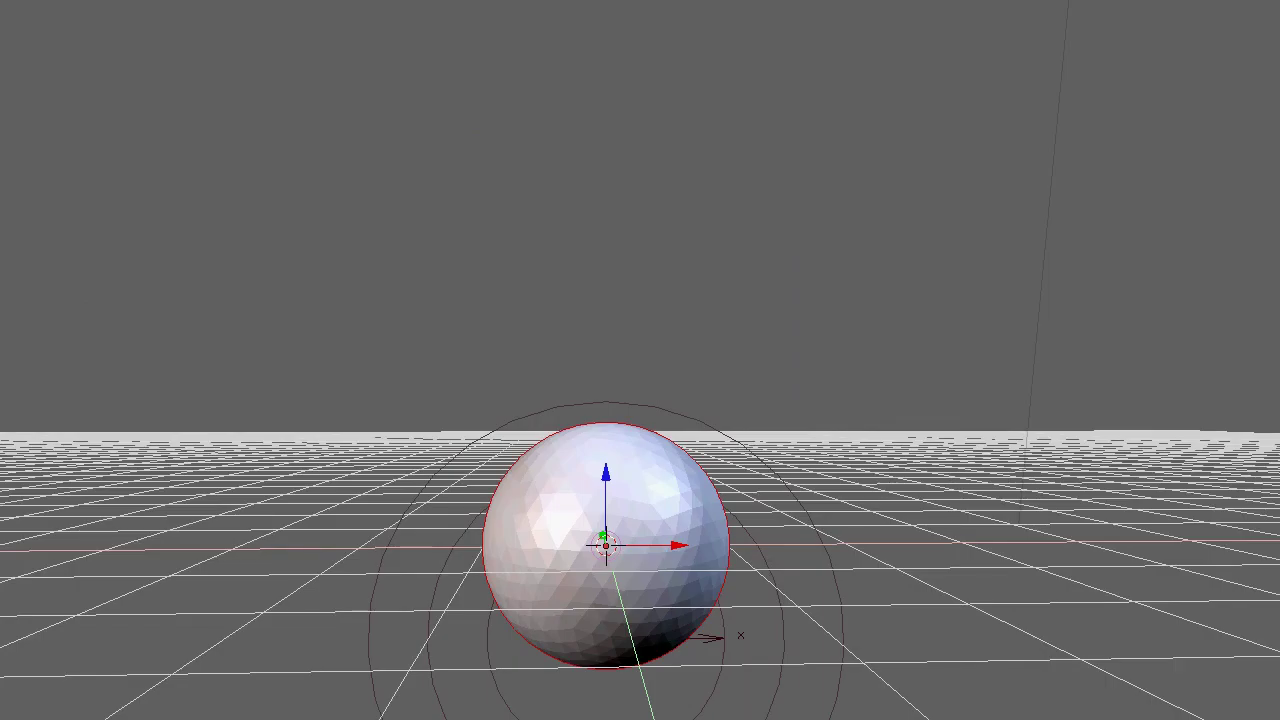
right_click(723, 648)
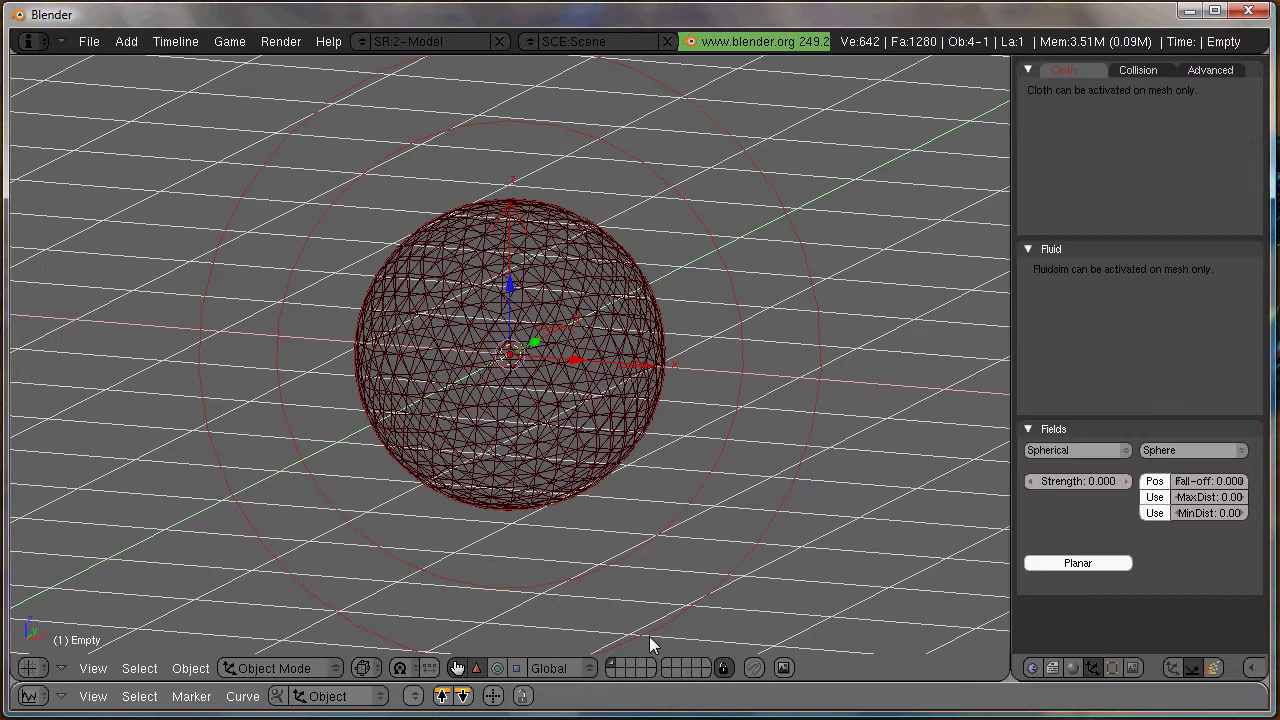
Set the Spherical field Strength to 10 and enable MaxDist at 2
click(1077, 482)
text(10)
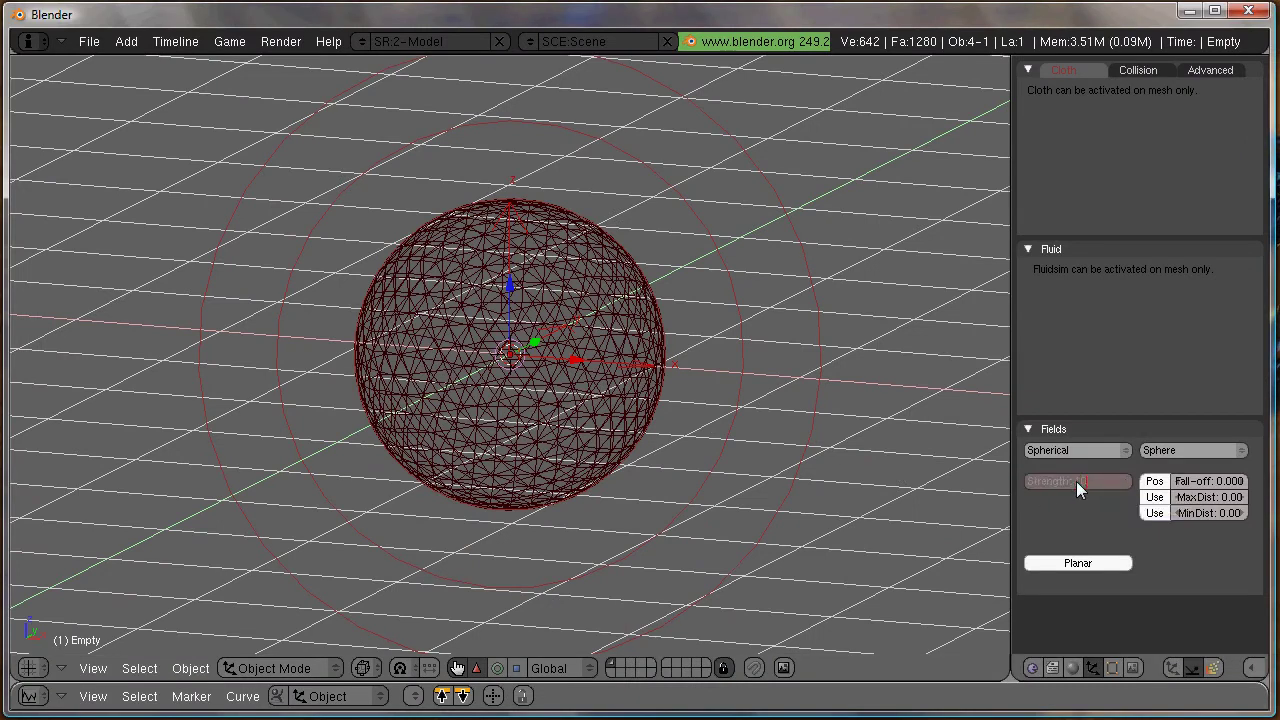
key(Return)
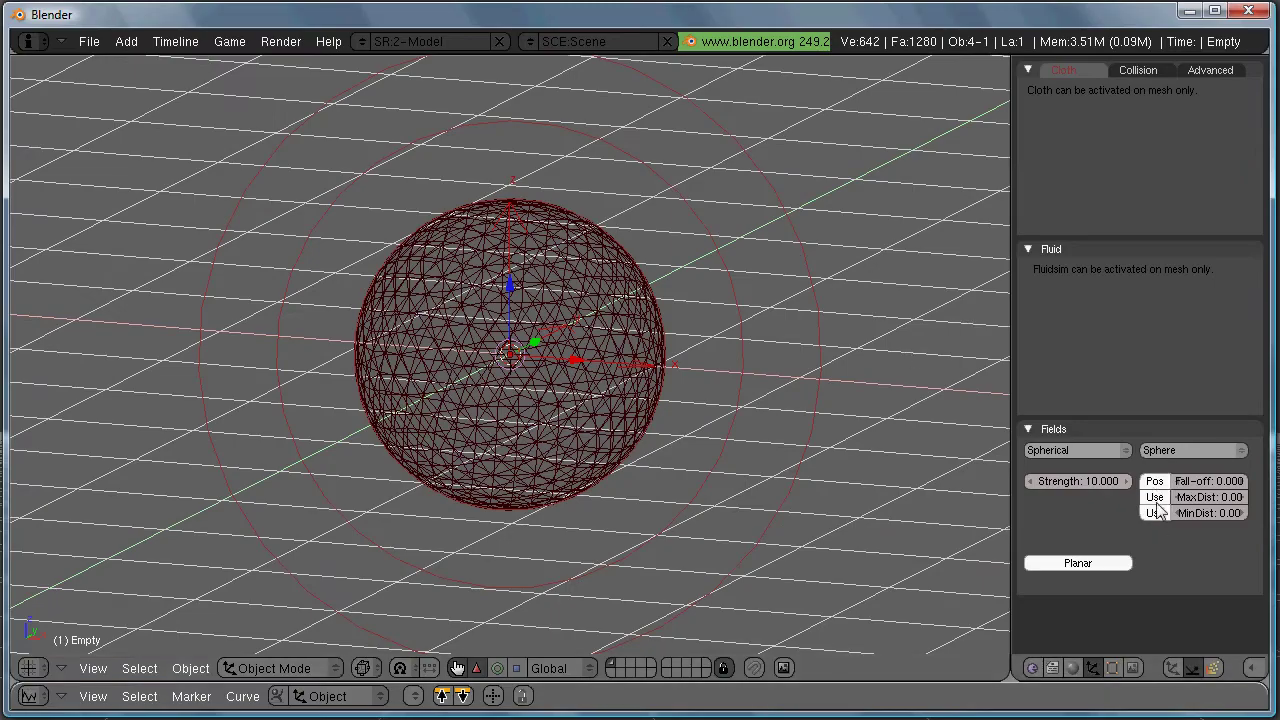
click(1155, 497)
click(1185, 498)
text(2)
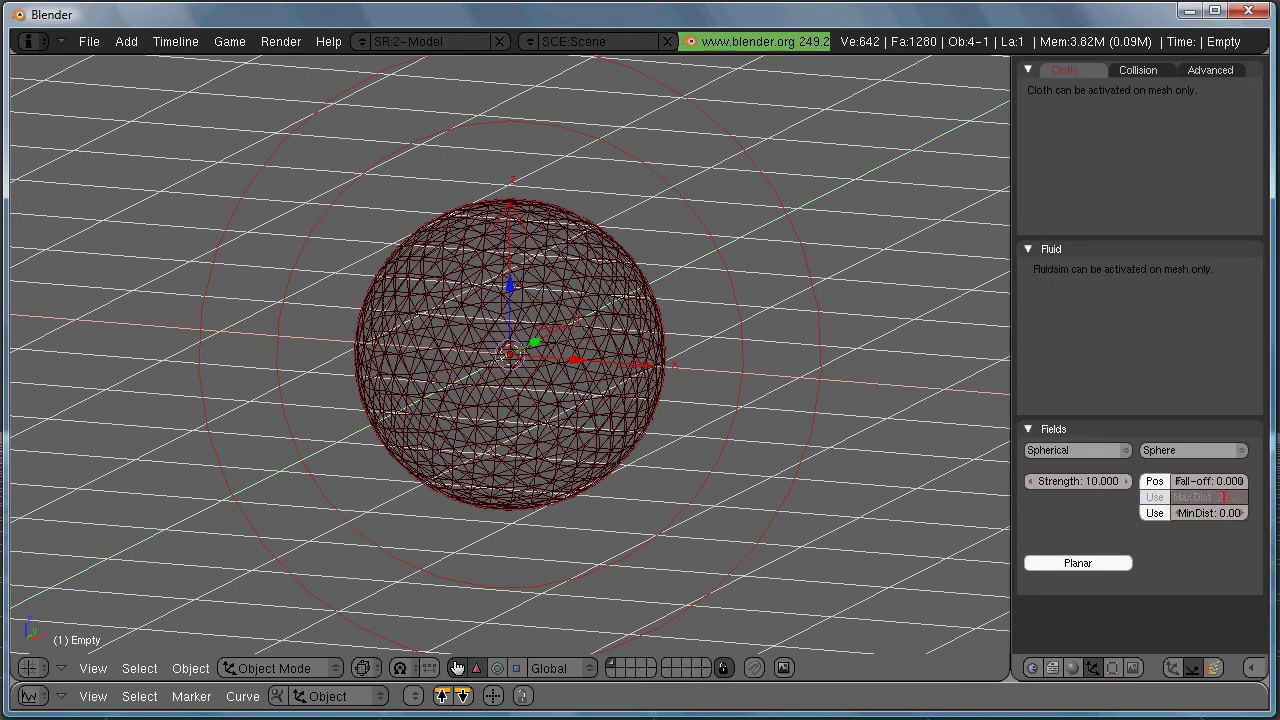
key(Return)
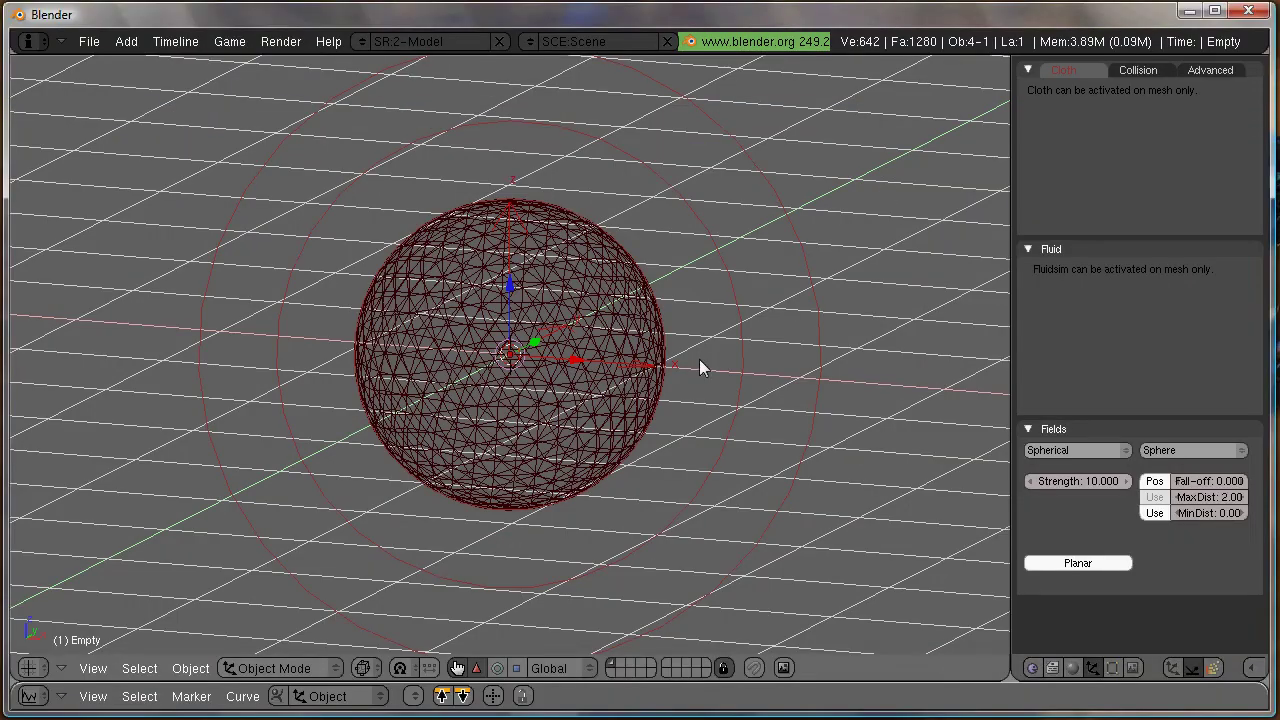
Switch back to solid shading, orbit to a near-horizontal angle, and play the particle burst
scroll(699, 359, down, 2)
key(z)
mouse_move(677, 320)
middle_down()
mouse_move(737, 360)
mouse_move(694, 314)
middle_up()
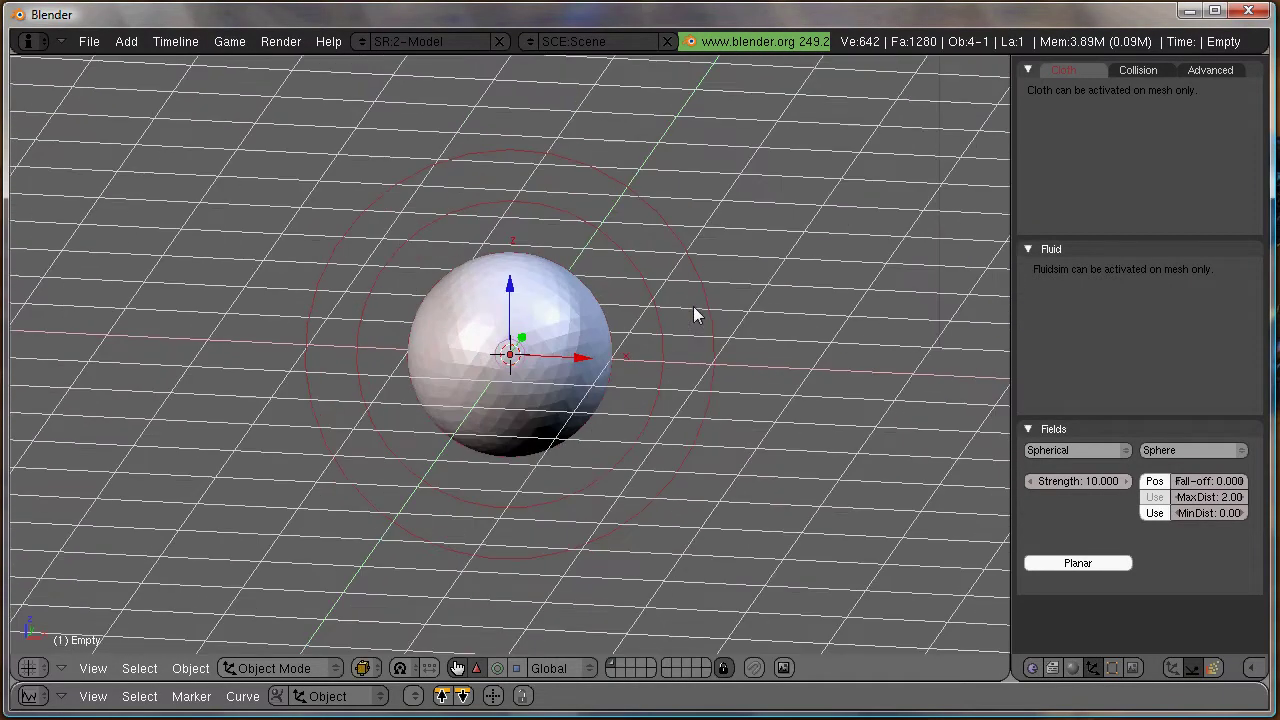
middle_drag(600, 366, 654, 306)
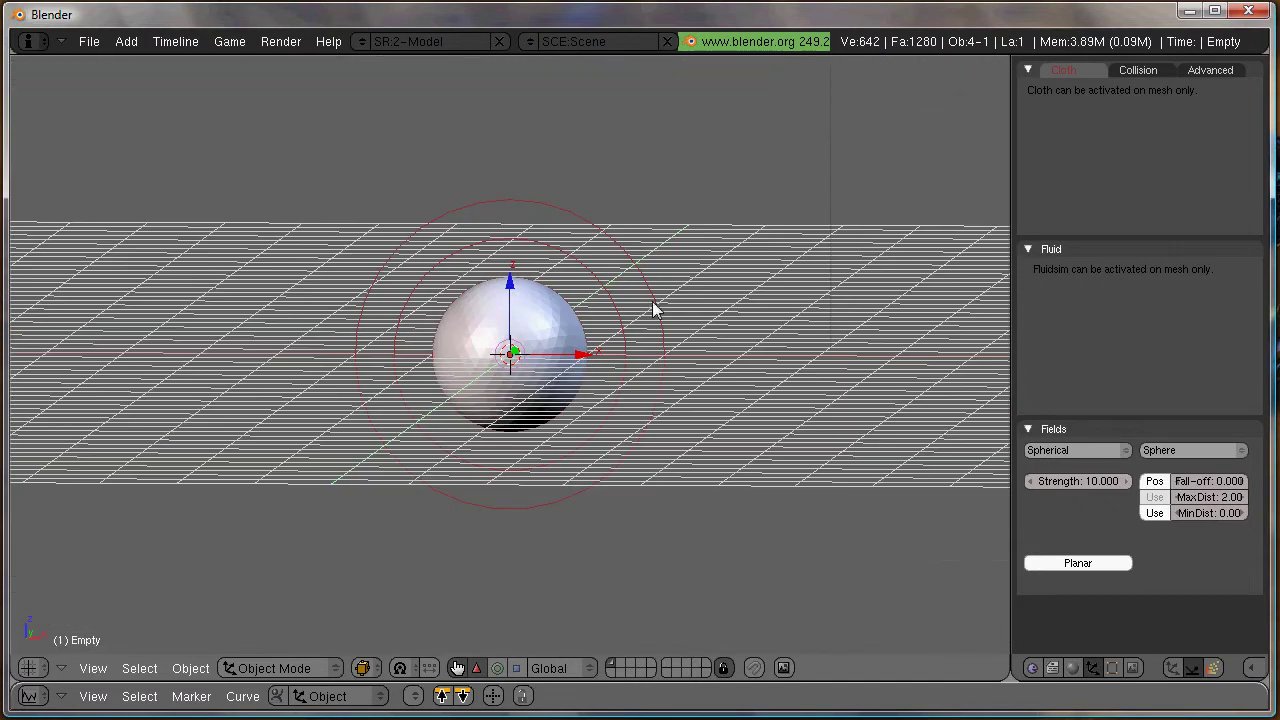
key(alt+a)
scroll(671, 353, down, 3)
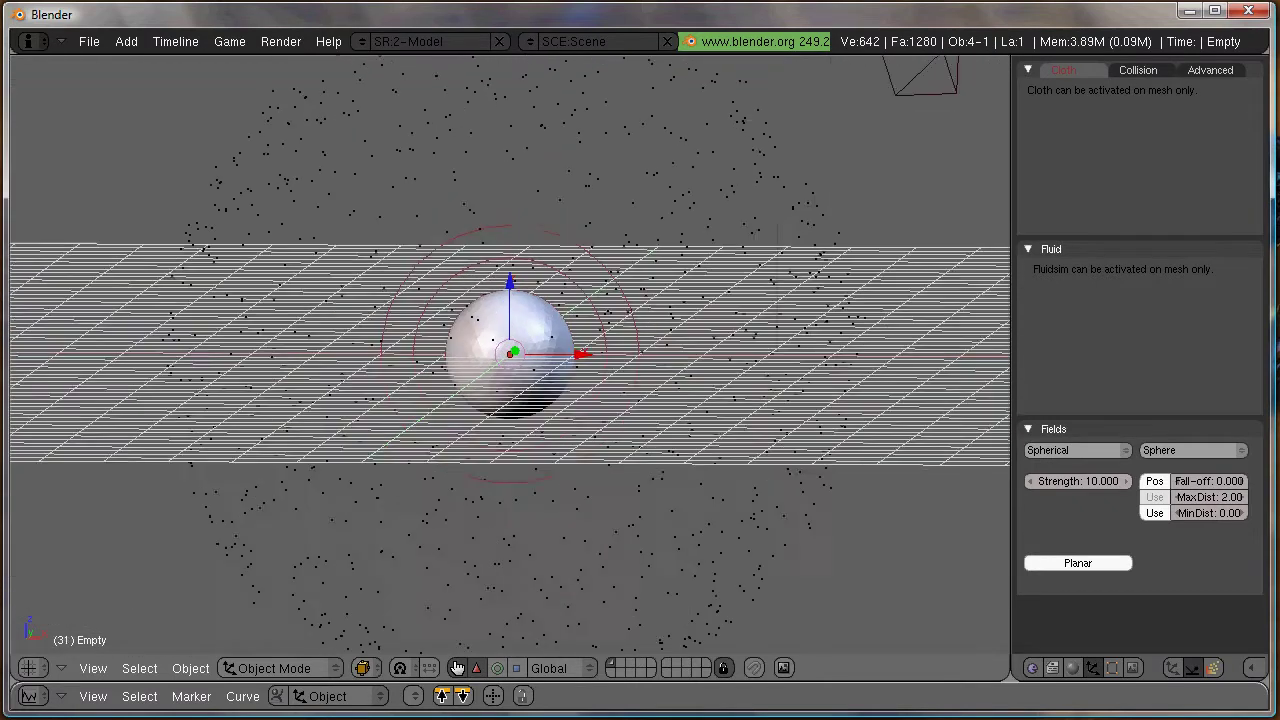
key(Escape)
Select the sphere, replay the particle burst, and toggle the shading
right_click(533, 333)
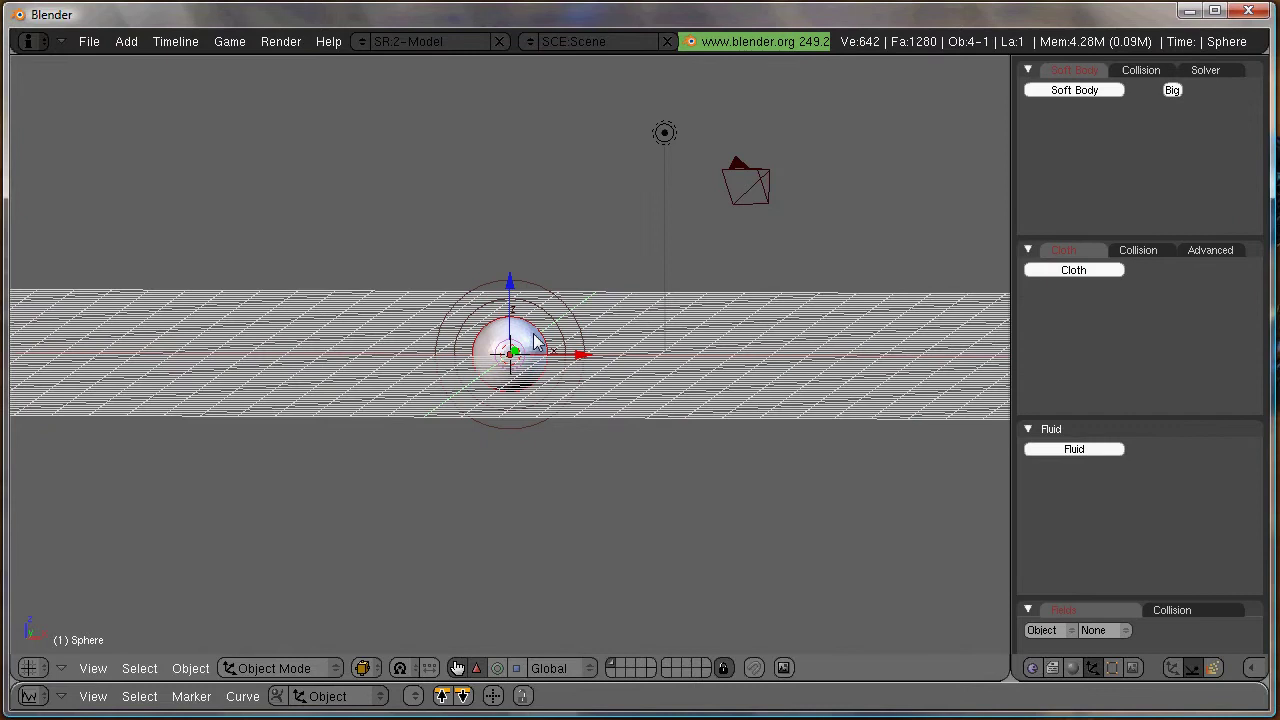
key(alt+a)
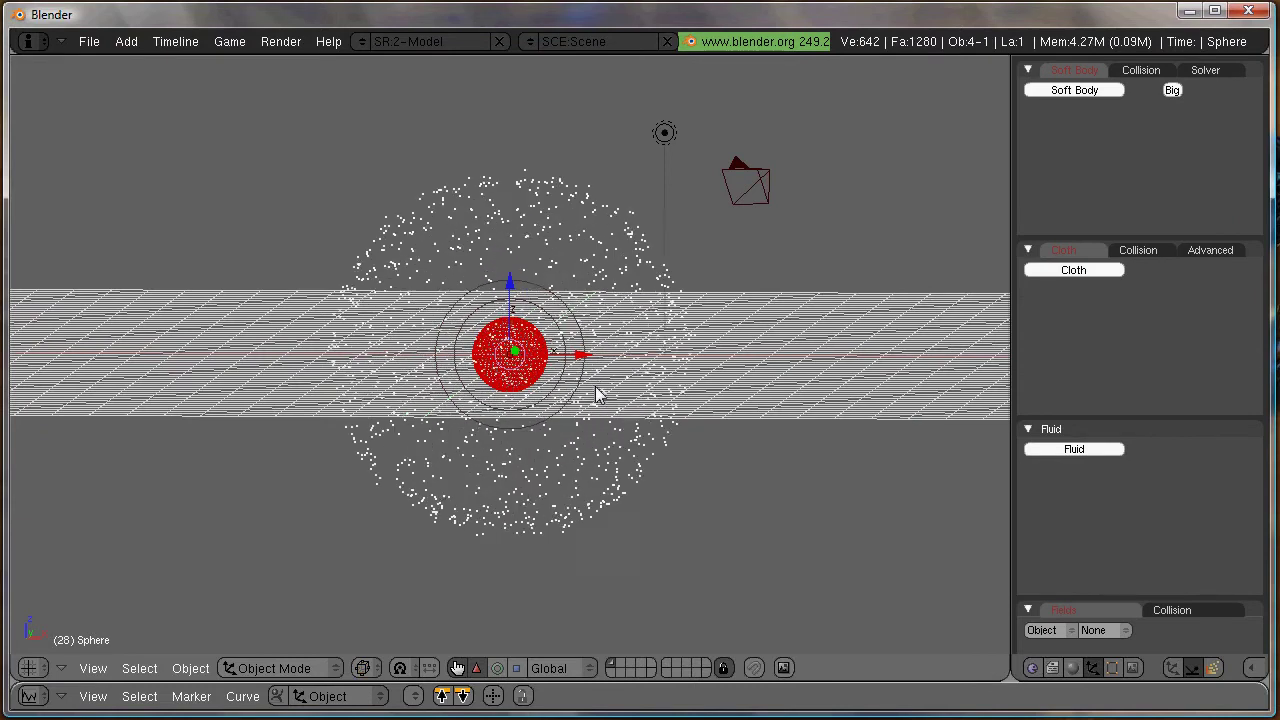
key(Escape)
key(z)
scroll(596, 390, up, 5)
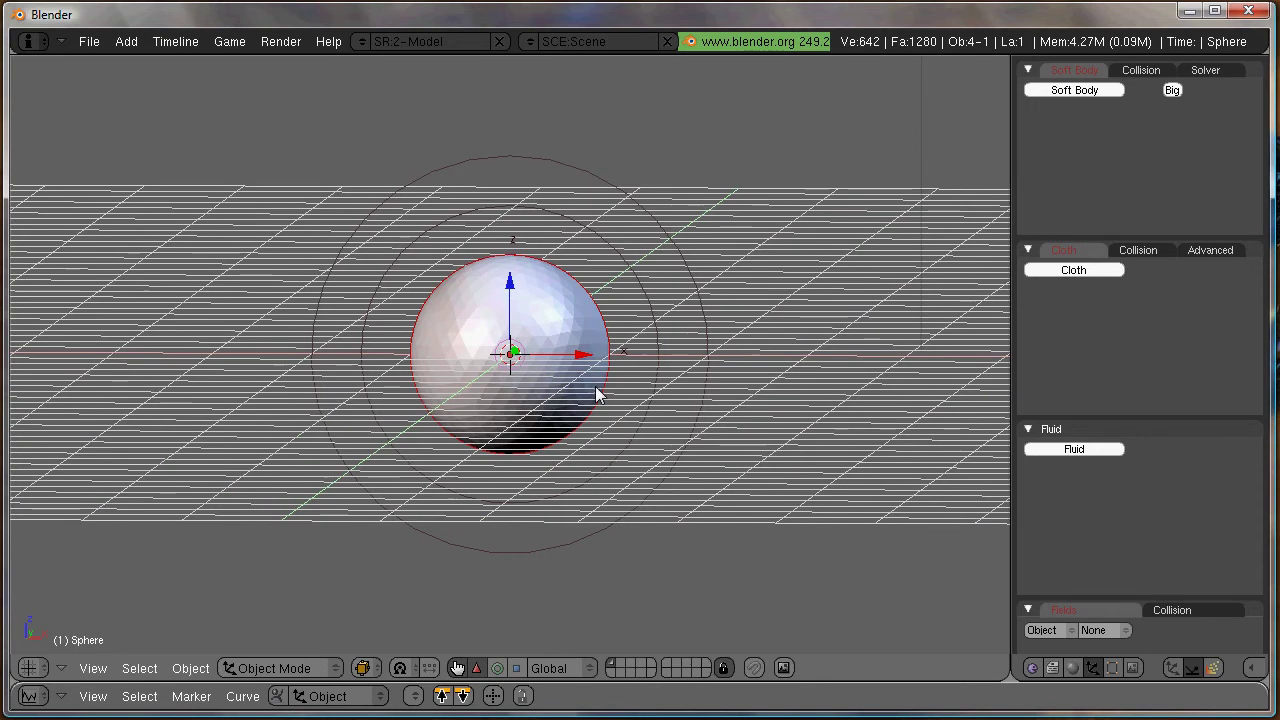
scroll(588, 430, down, 3)
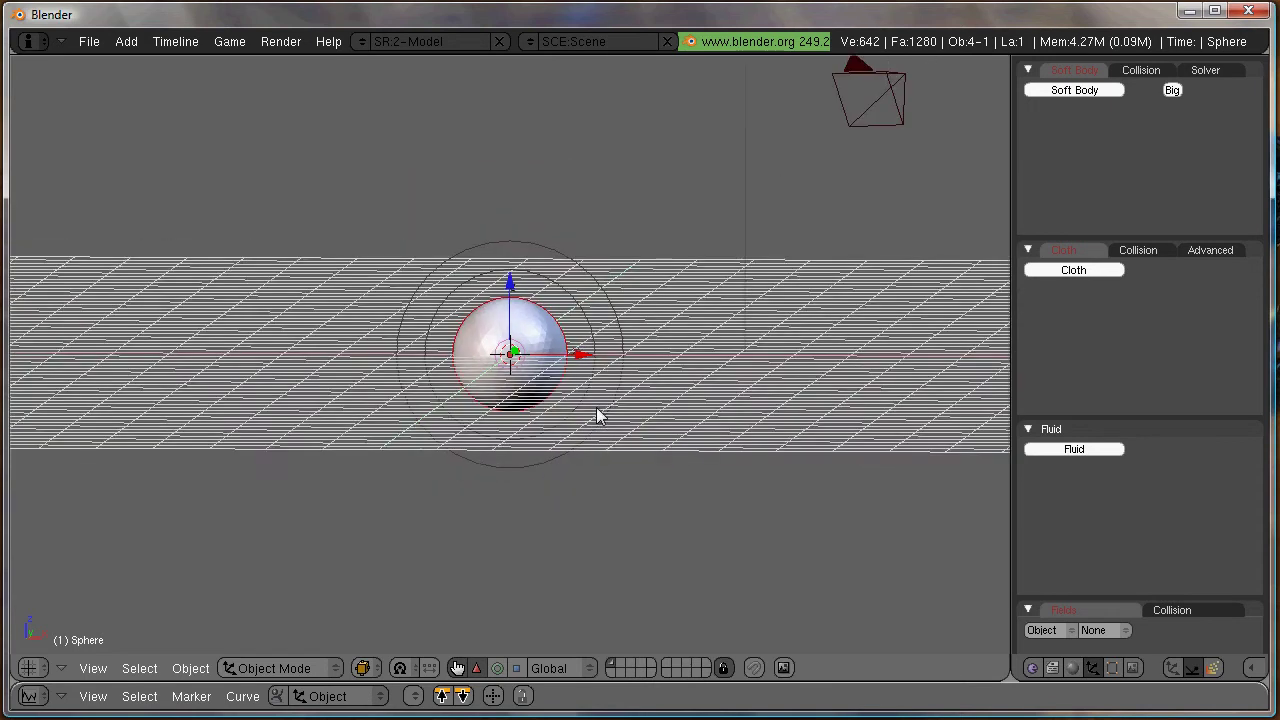
In front wireframe view, move the force-field Empty straight down below the sphere's centre
right_click(588, 318)
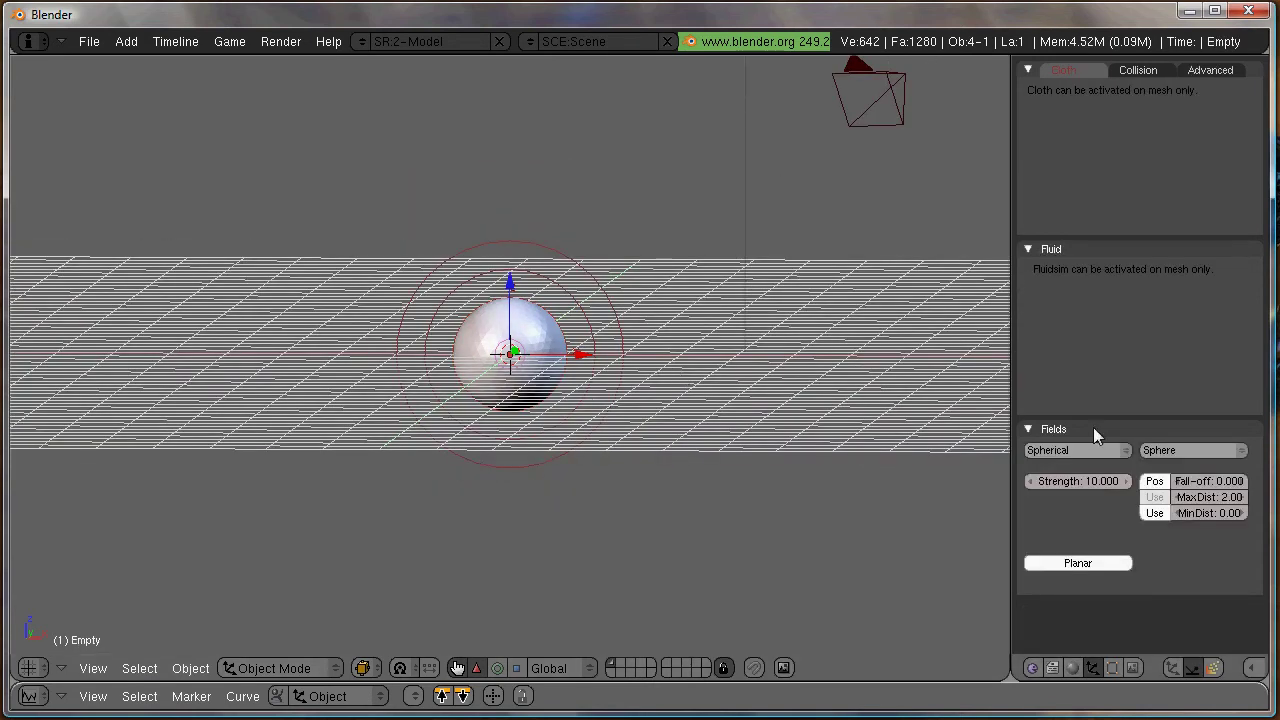
scroll(603, 304, up, 2)
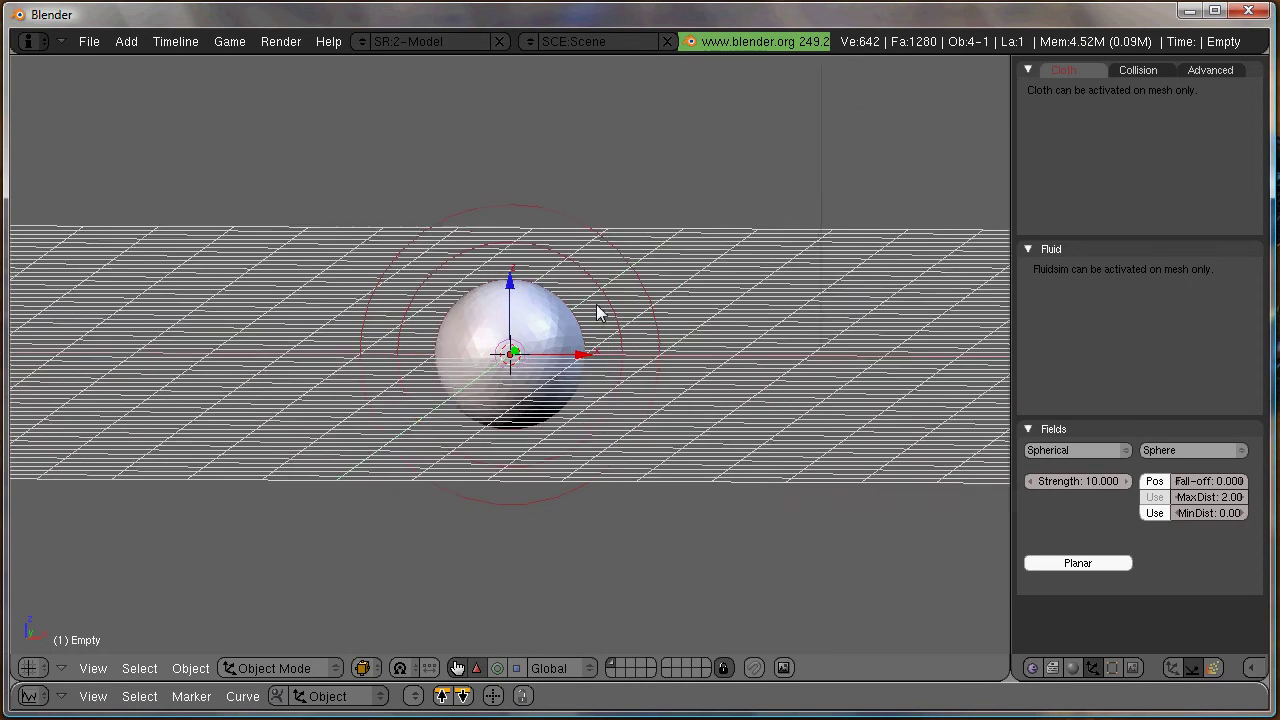
key(KP_1)
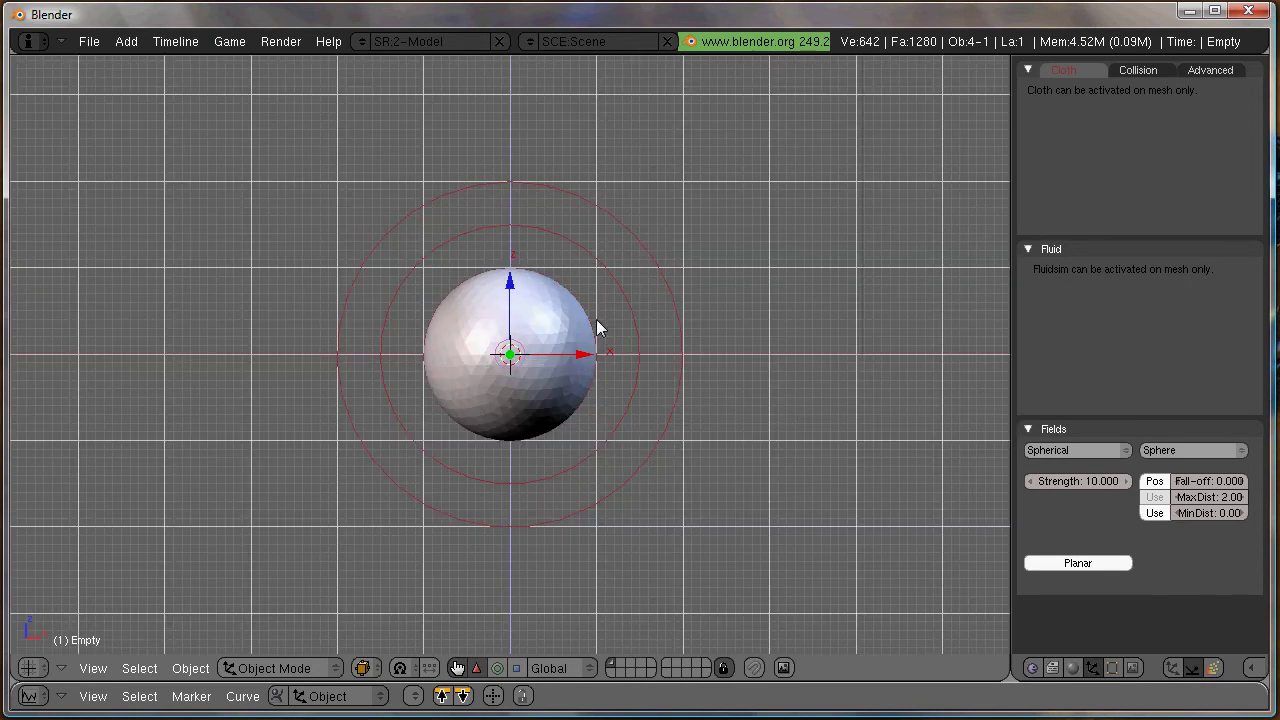
key(z)
scroll(635, 215, up, 2)
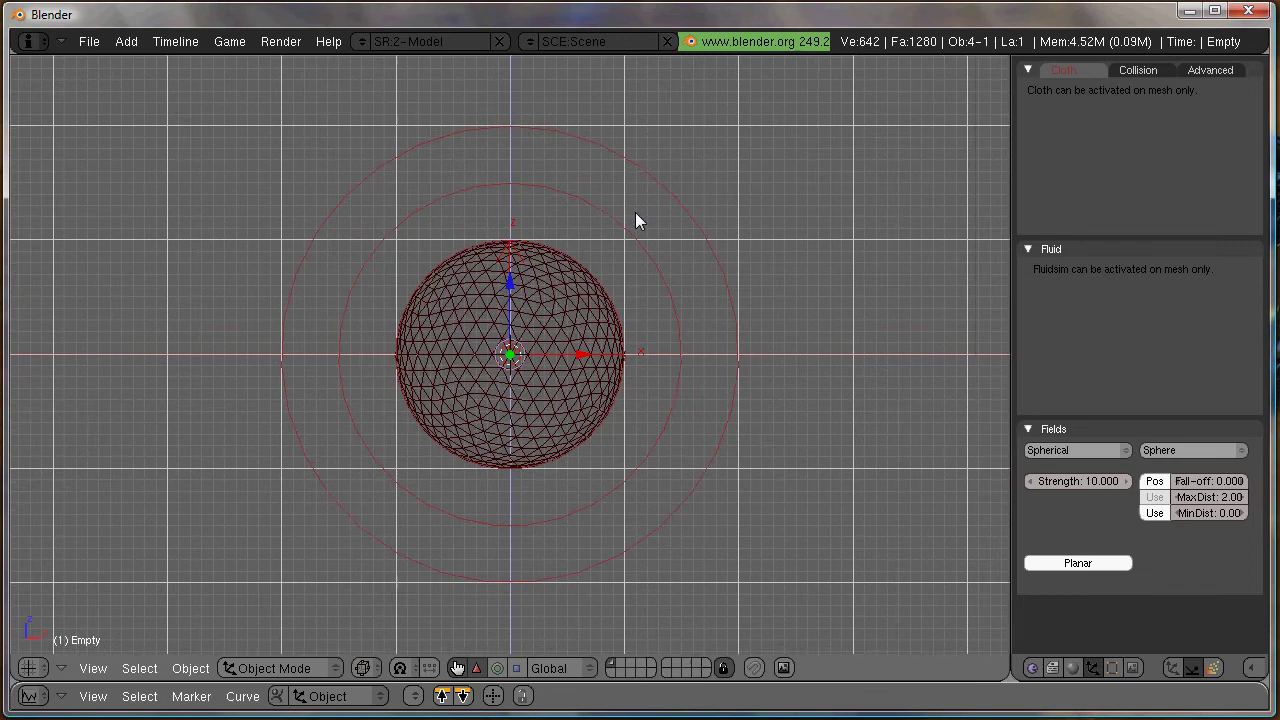
key(g)
key(z)
click(635, 271)
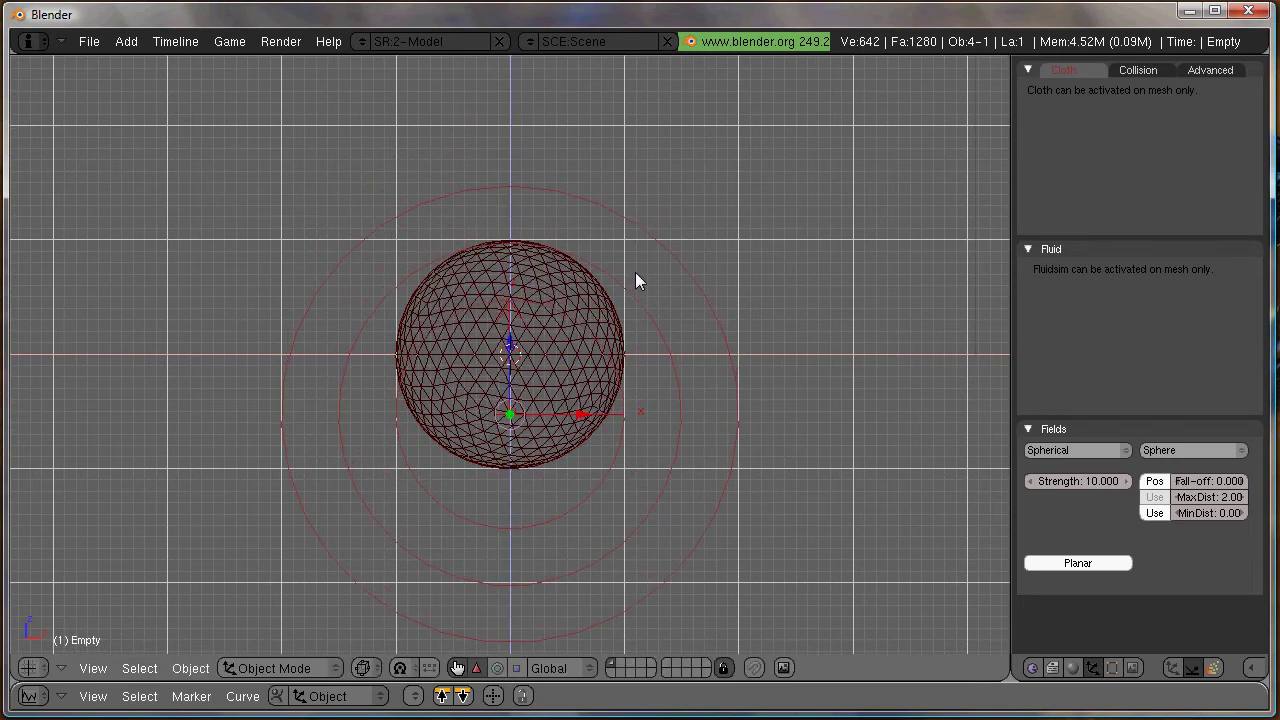
scroll(716, 318, down, 5)
Select the sphere and replay the particle burst
right_click(508, 351)
scroll(903, 360, down, 2)
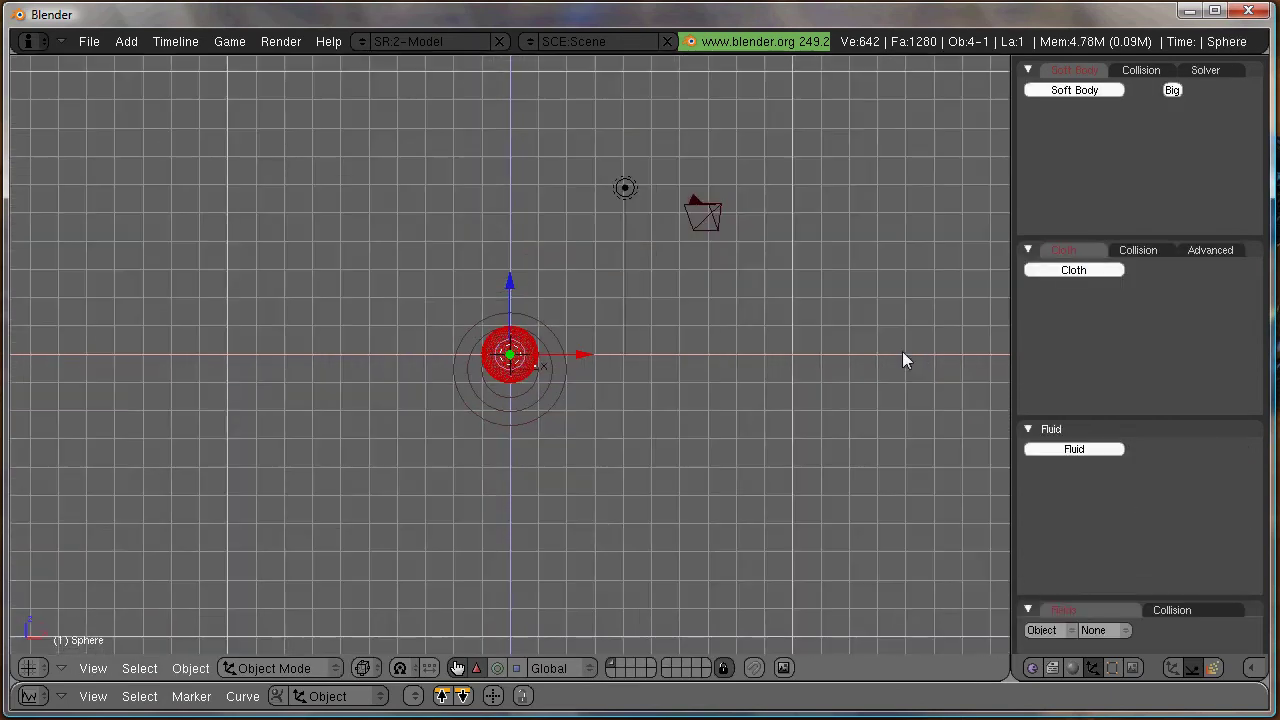
key(alt+a)
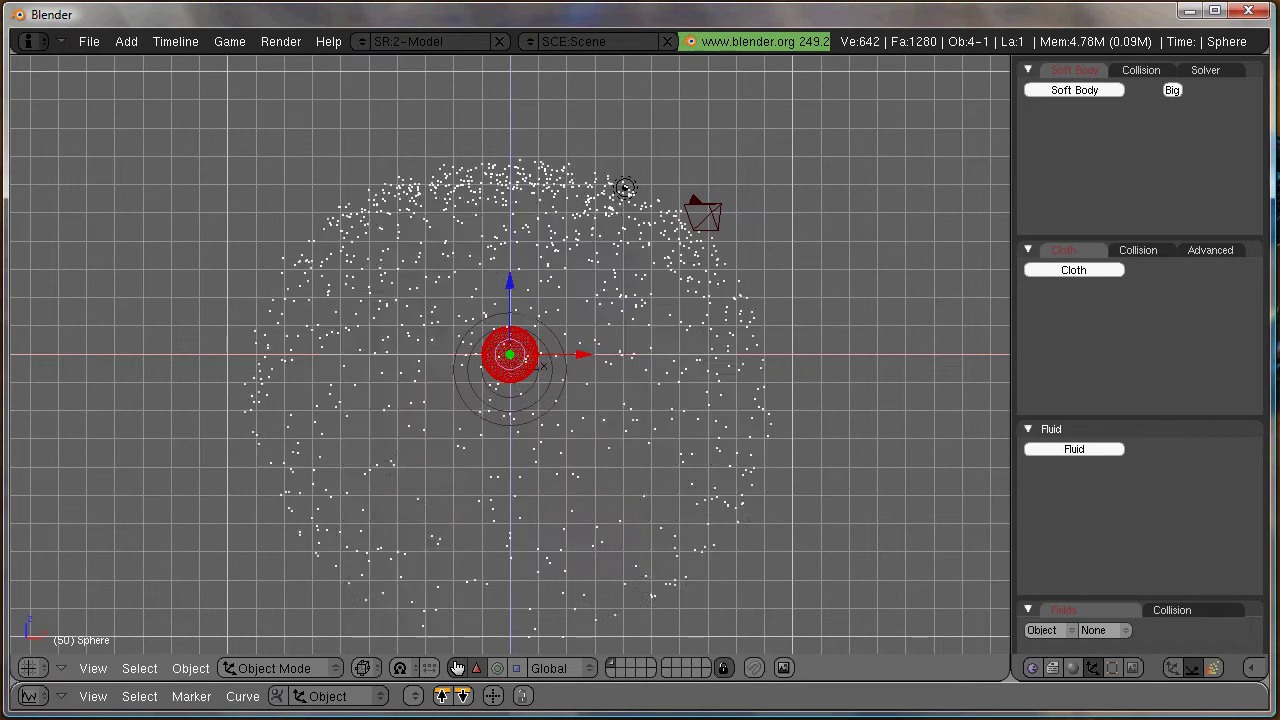
key(Escape)
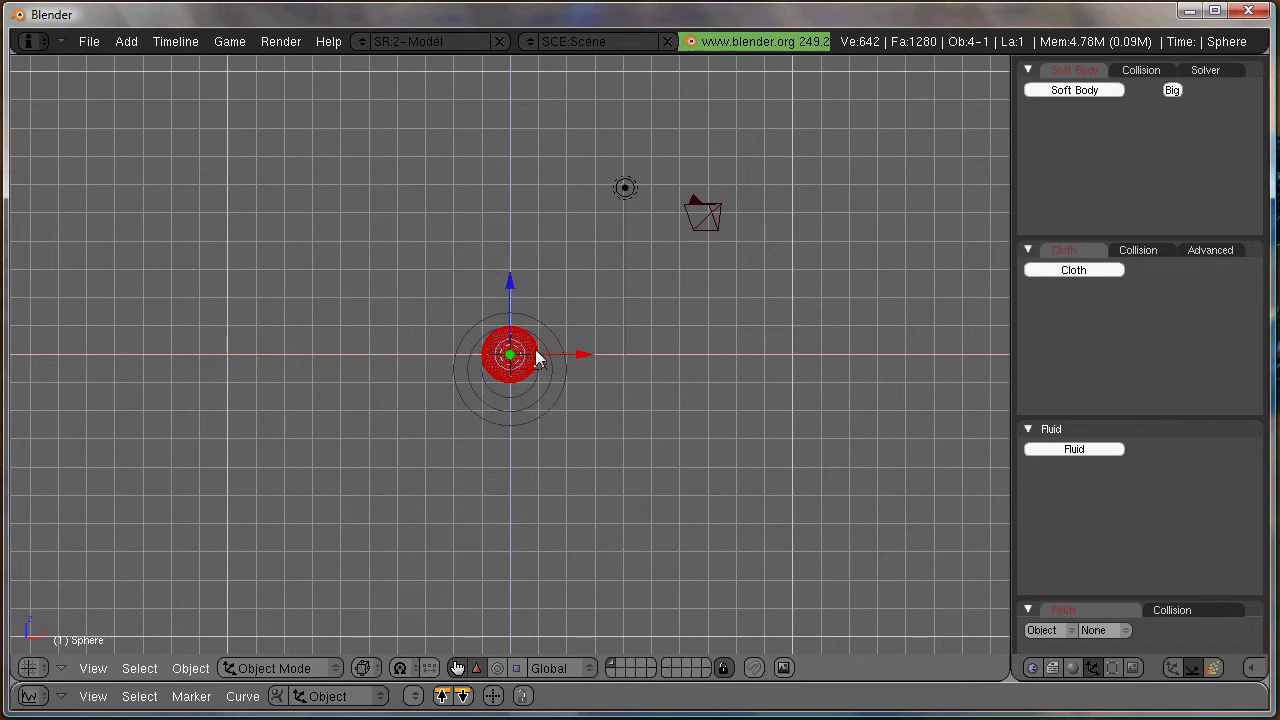
right_click(530, 355)
right_click(557, 334)
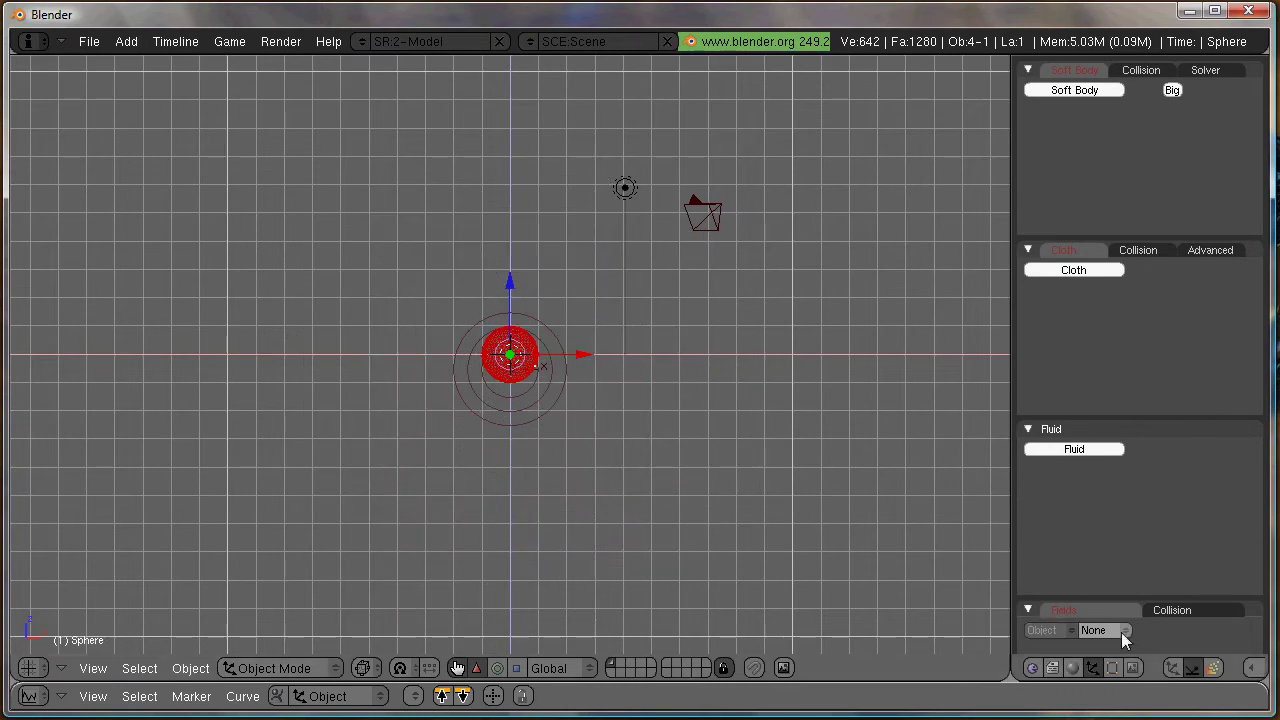
Replay the burst, then show the Sphere's particle system settings and reselect the sphere
key(alt+a)
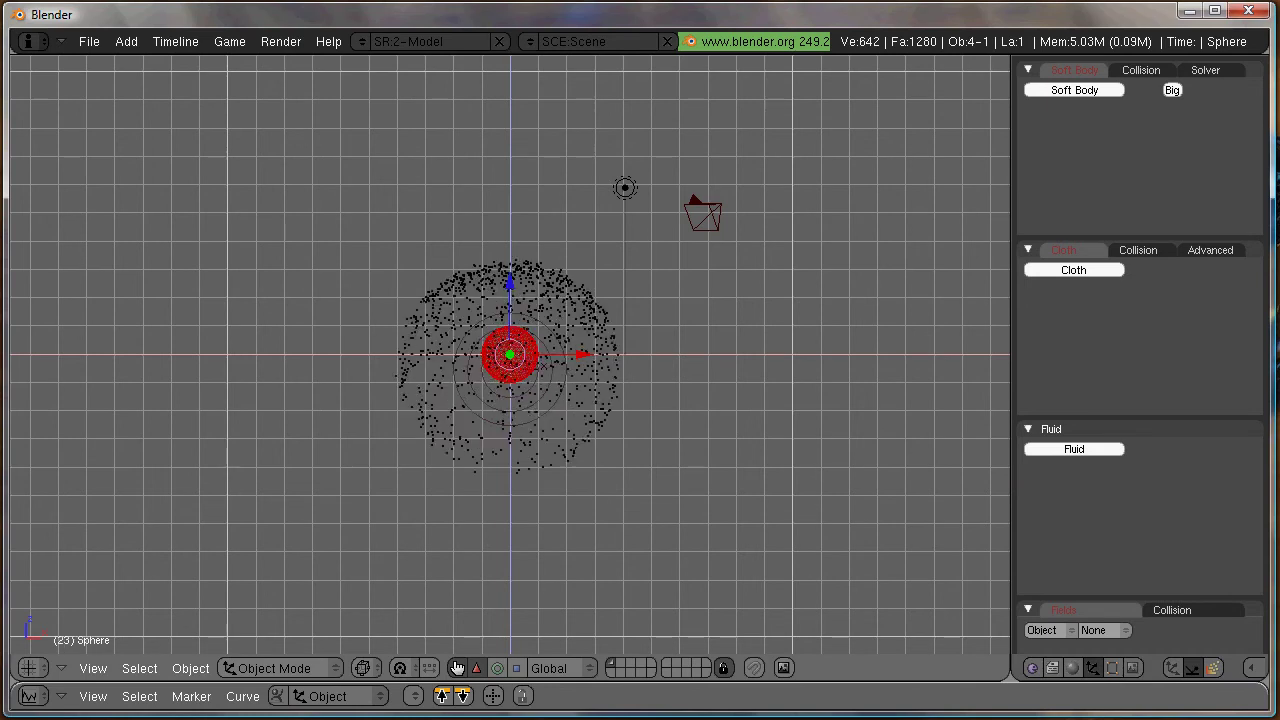
key(Escape)
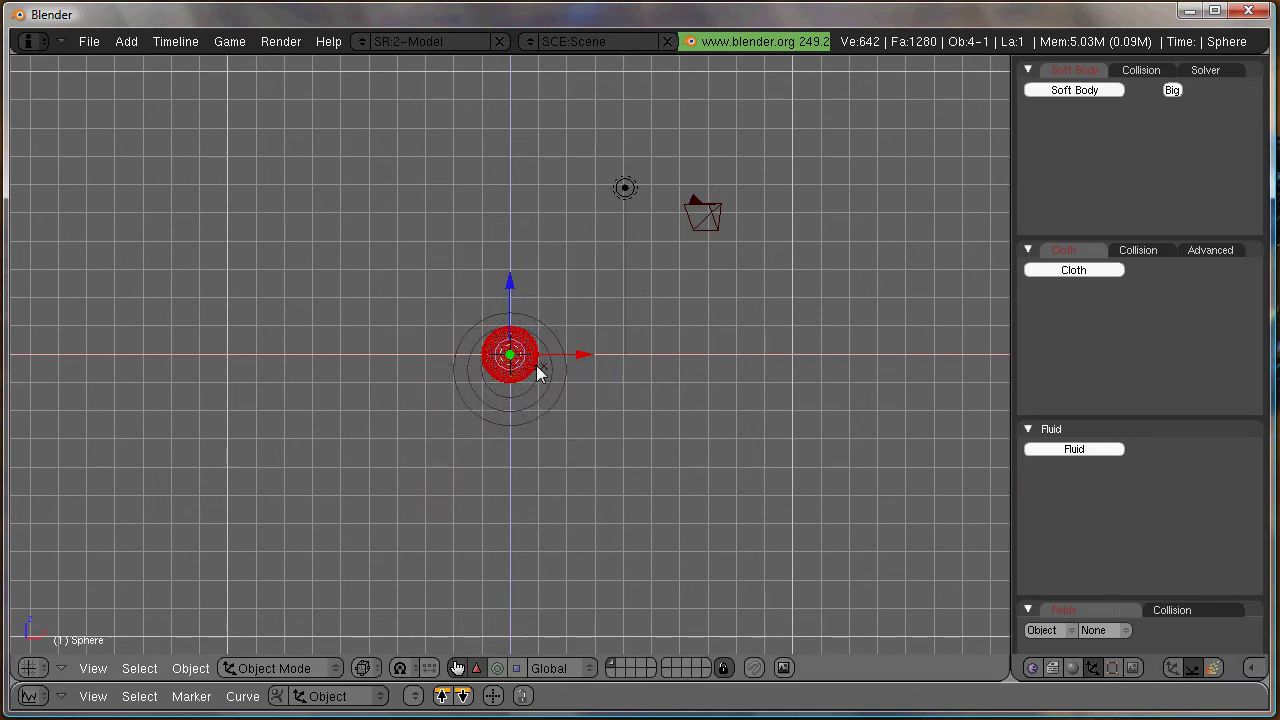
scroll(537, 369, up, 5)
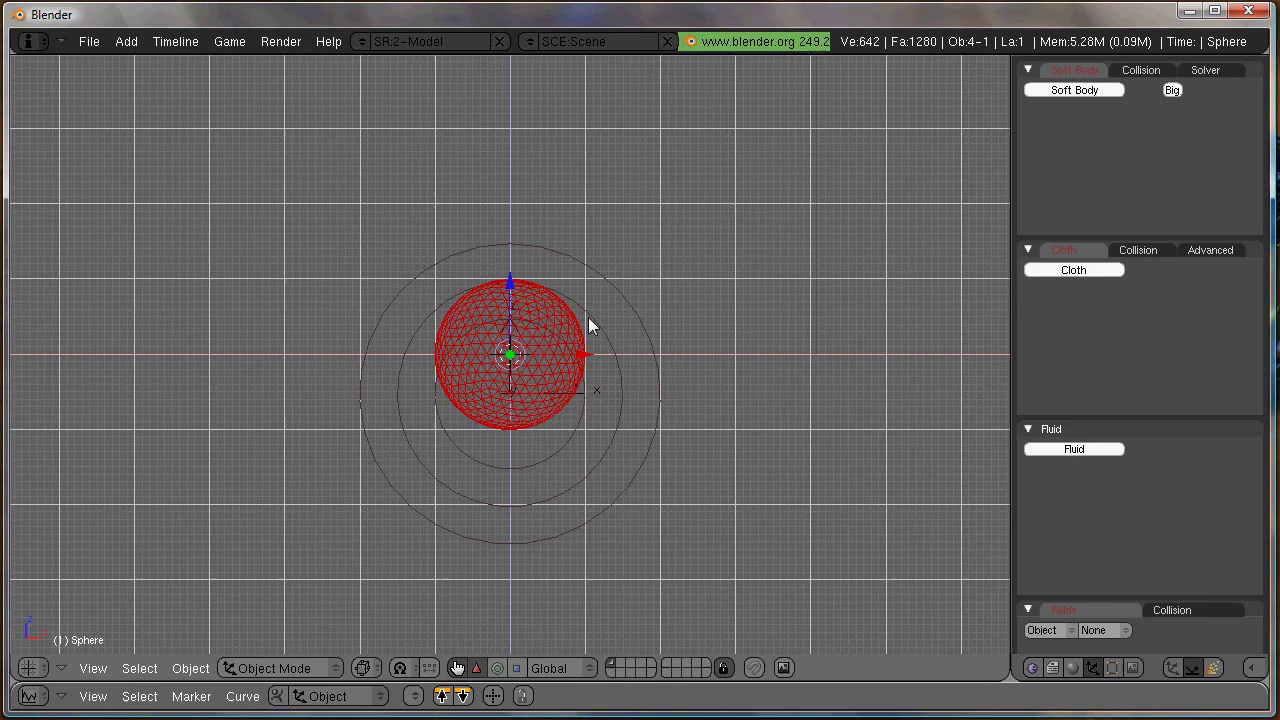
click(1214, 669)
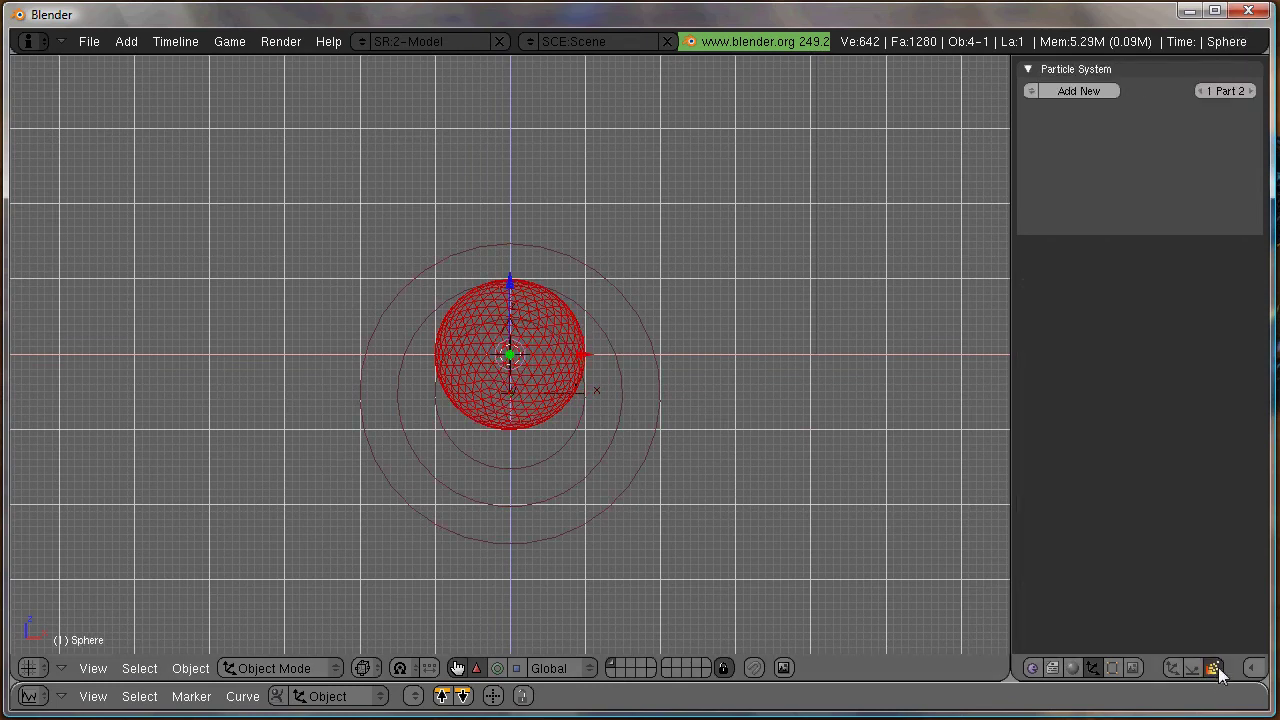
middle_drag(719, 528, 606, 502)
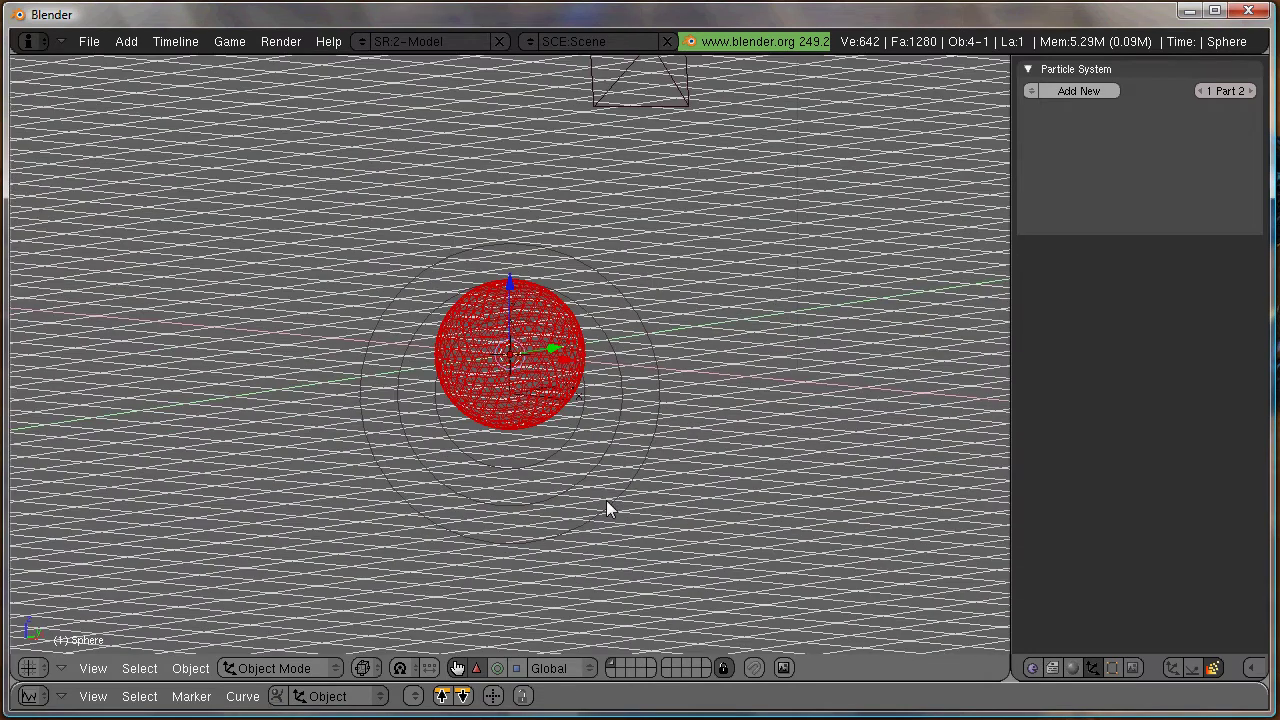
scroll(606, 502, up, 5)
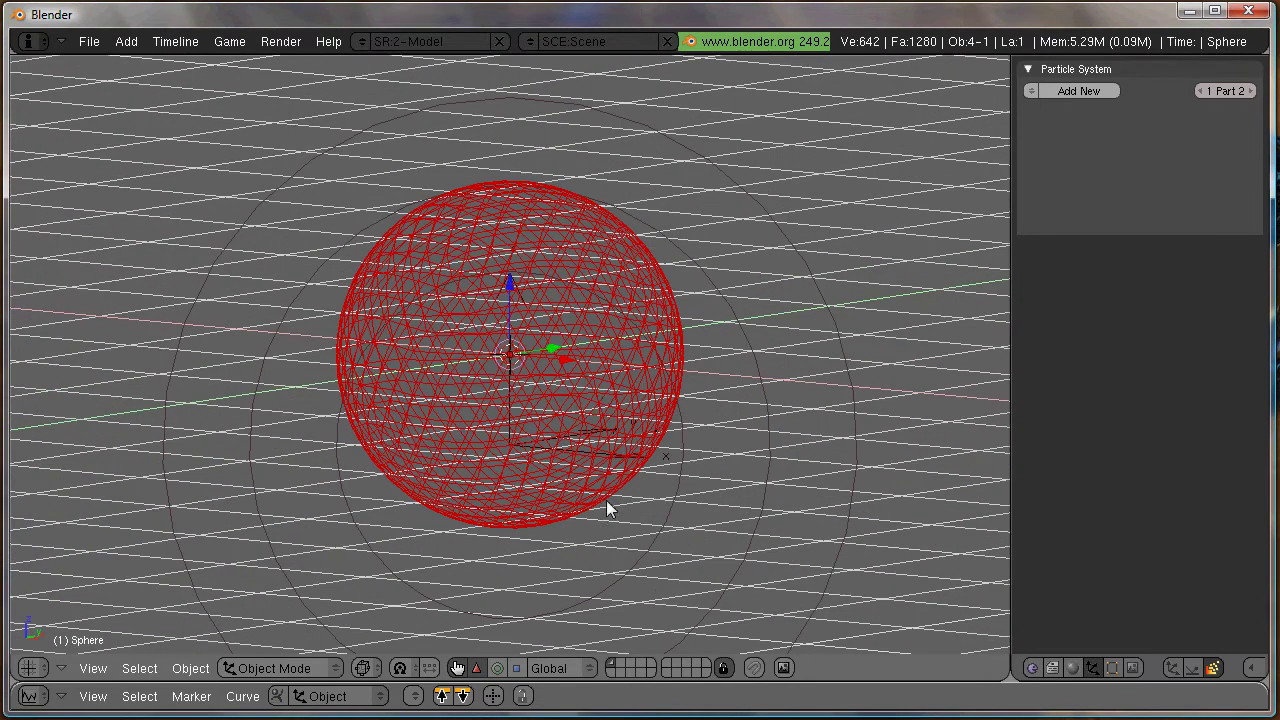
right_click(660, 464)
right_click(608, 371)
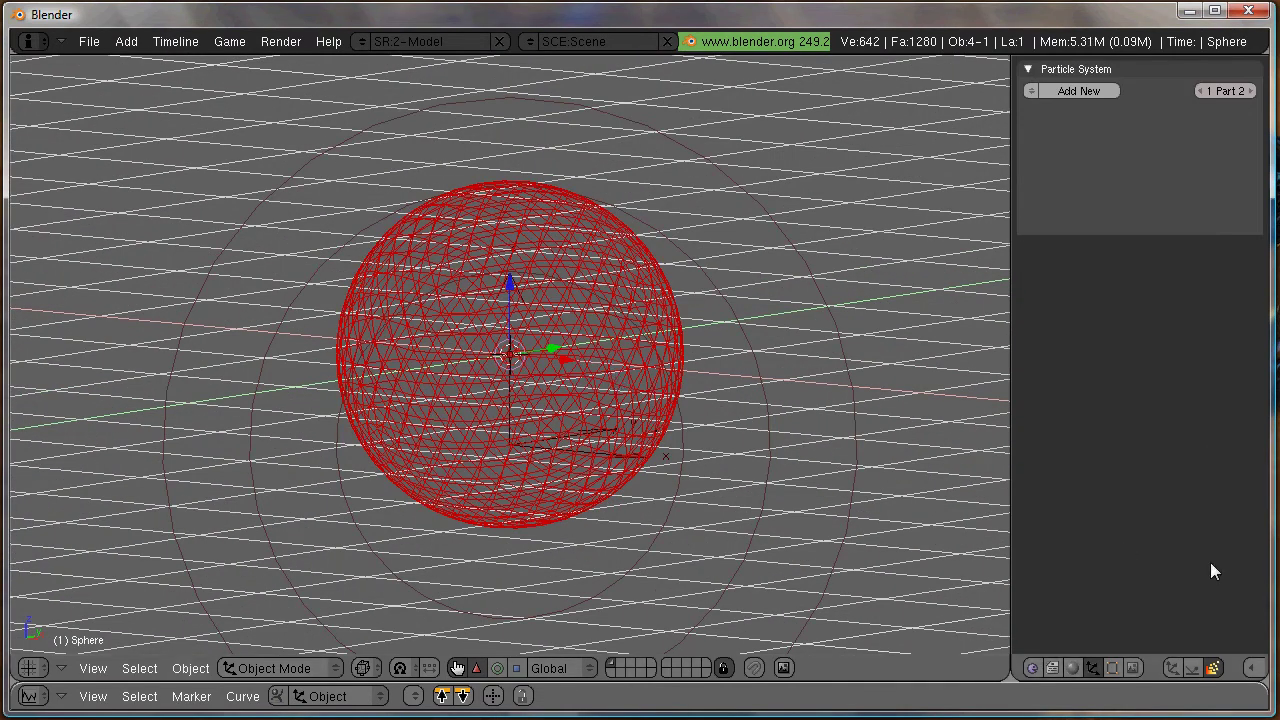
Load the sphere's particle system Part 1 and raise its Life to 250
click(1201, 91)
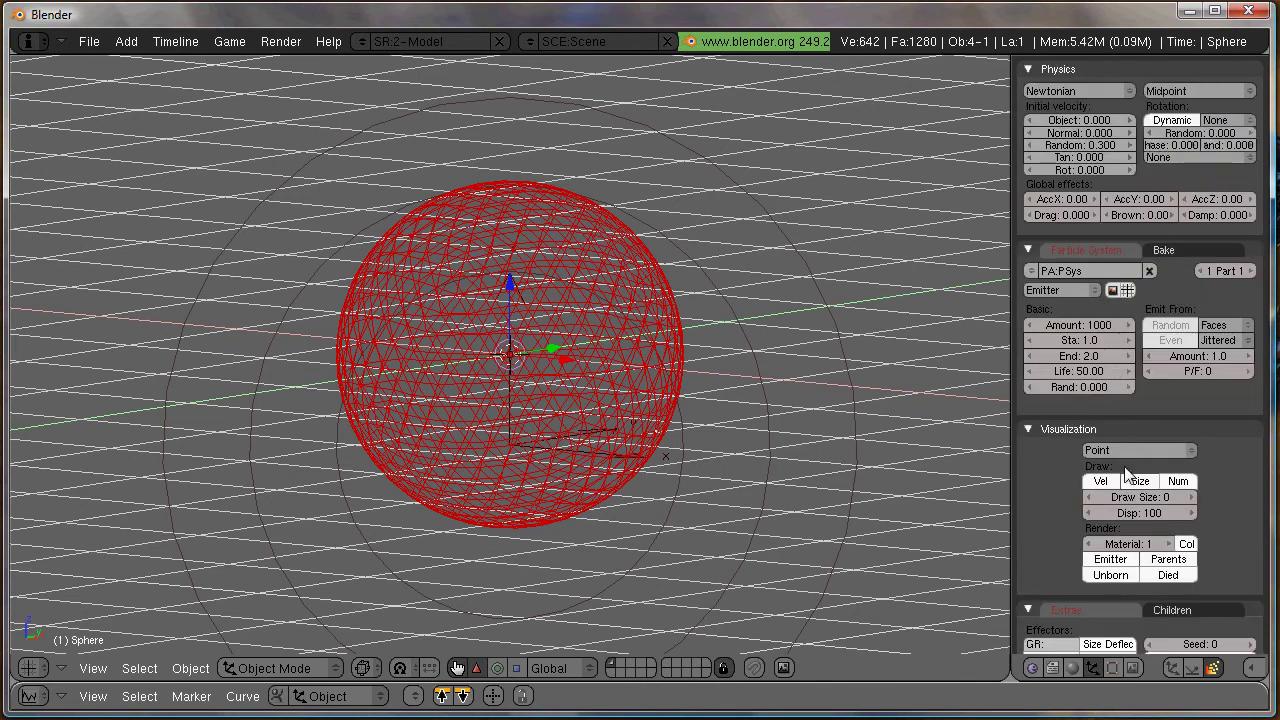
click(1085, 369)
text(250)
key(Return)
Play the particle emission, stop it at frame 1, and switch the sphere to solid shading
scroll(861, 404, down, 4)
middle_drag(803, 417, 717, 410)
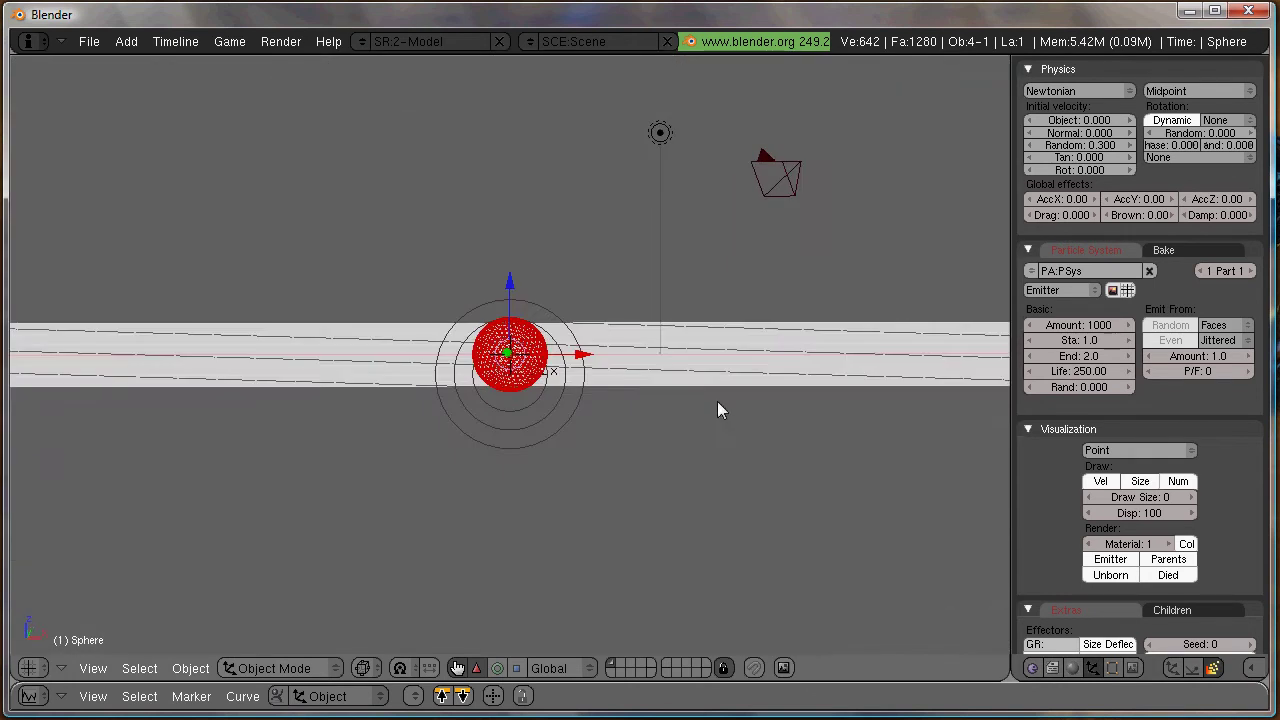
key(alt+a)
key(Escape)
scroll(713, 392, up, 6)
key(z)
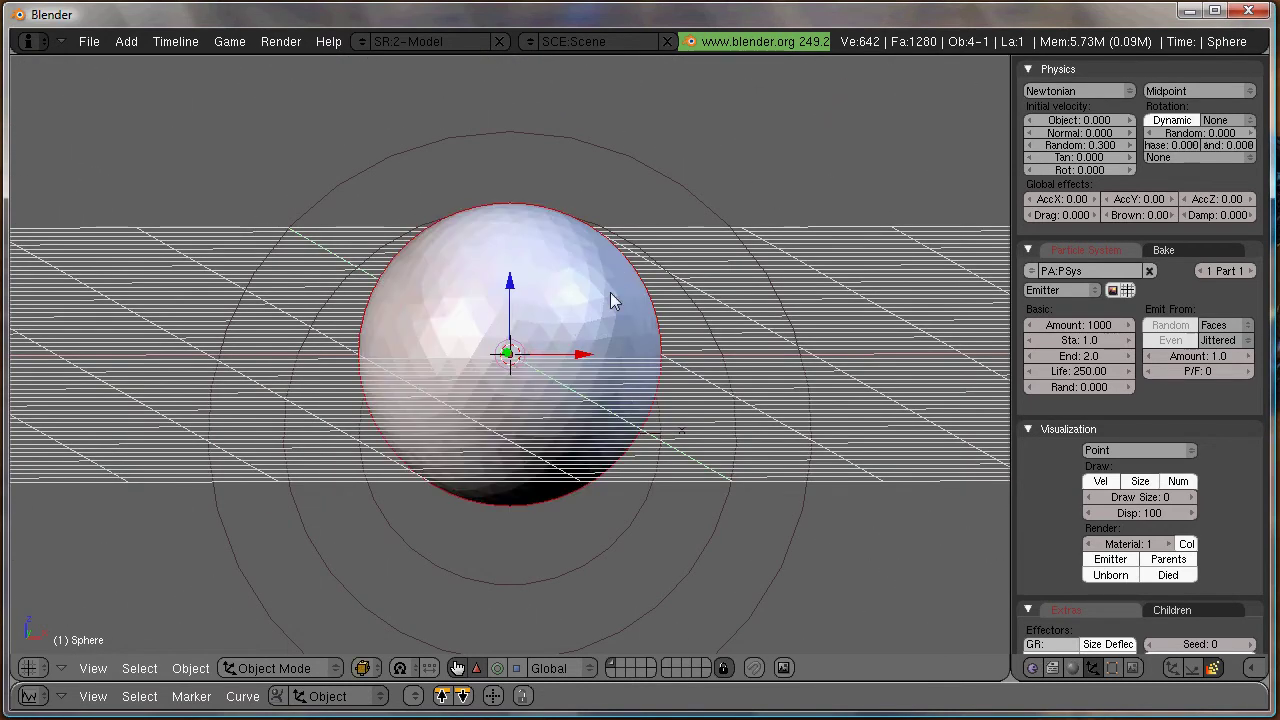
scroll(608, 305, down, 2)
middle_drag(606, 323, 580, 366)
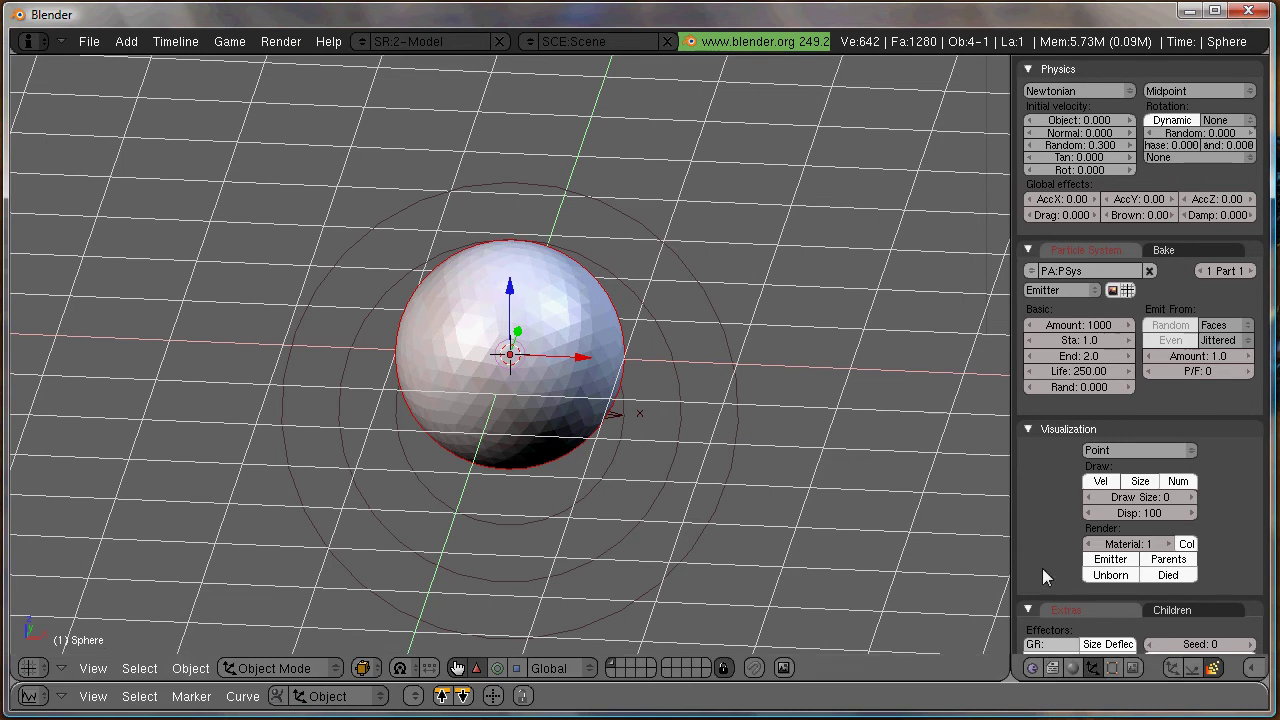
In the Editing buttons, add an Explode modifier to the Sphere, bringing it to 3840 vertices
click(1113, 669)
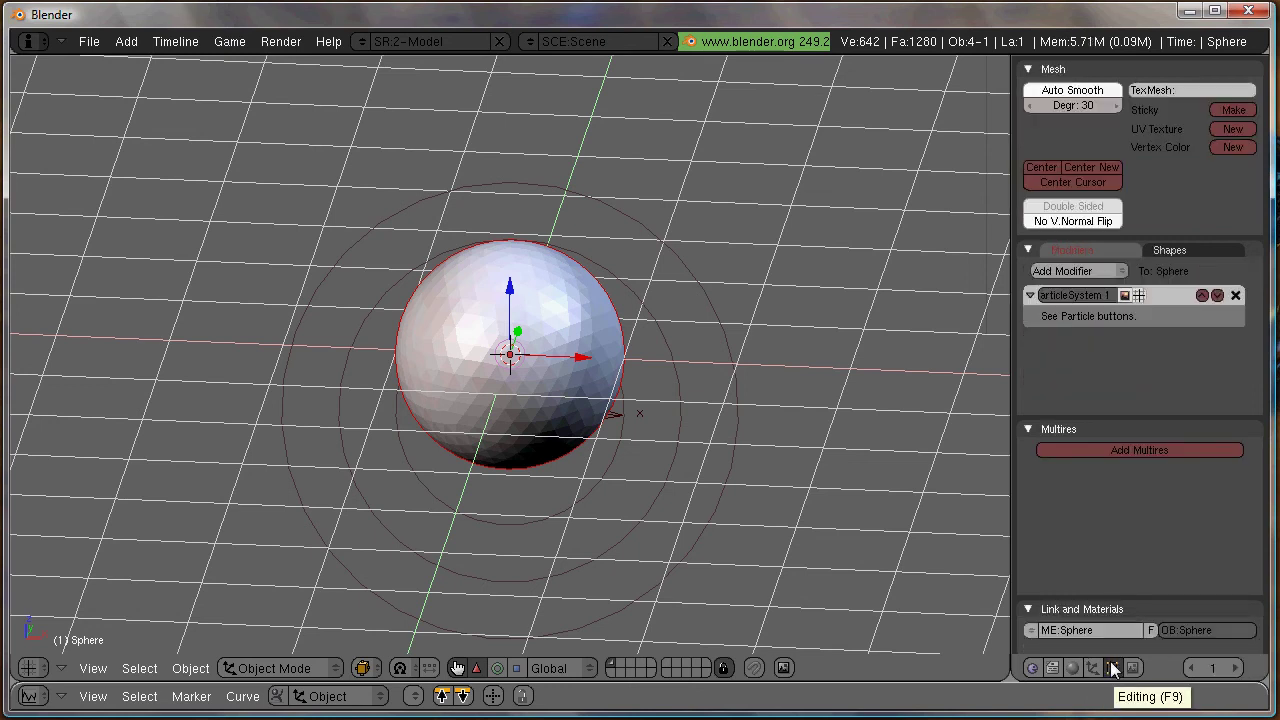
click(1078, 274)
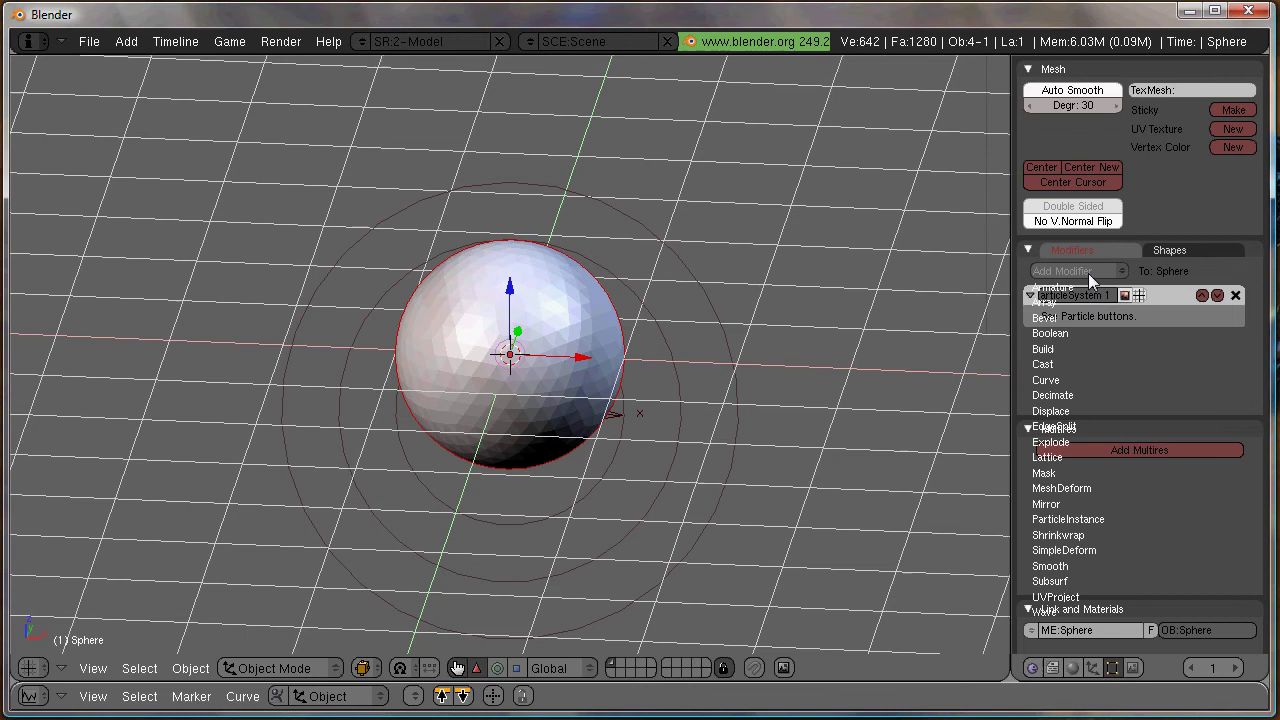
click(1073, 271)
click(1076, 271)
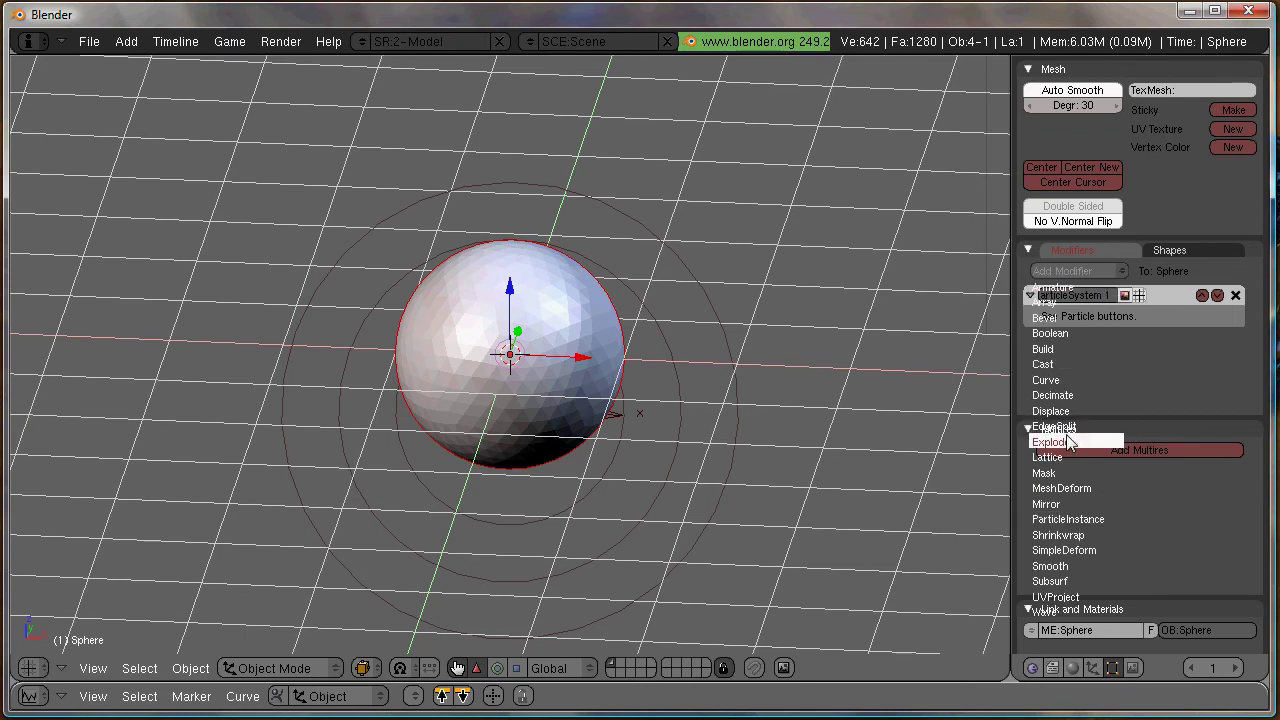
click(1050, 442)
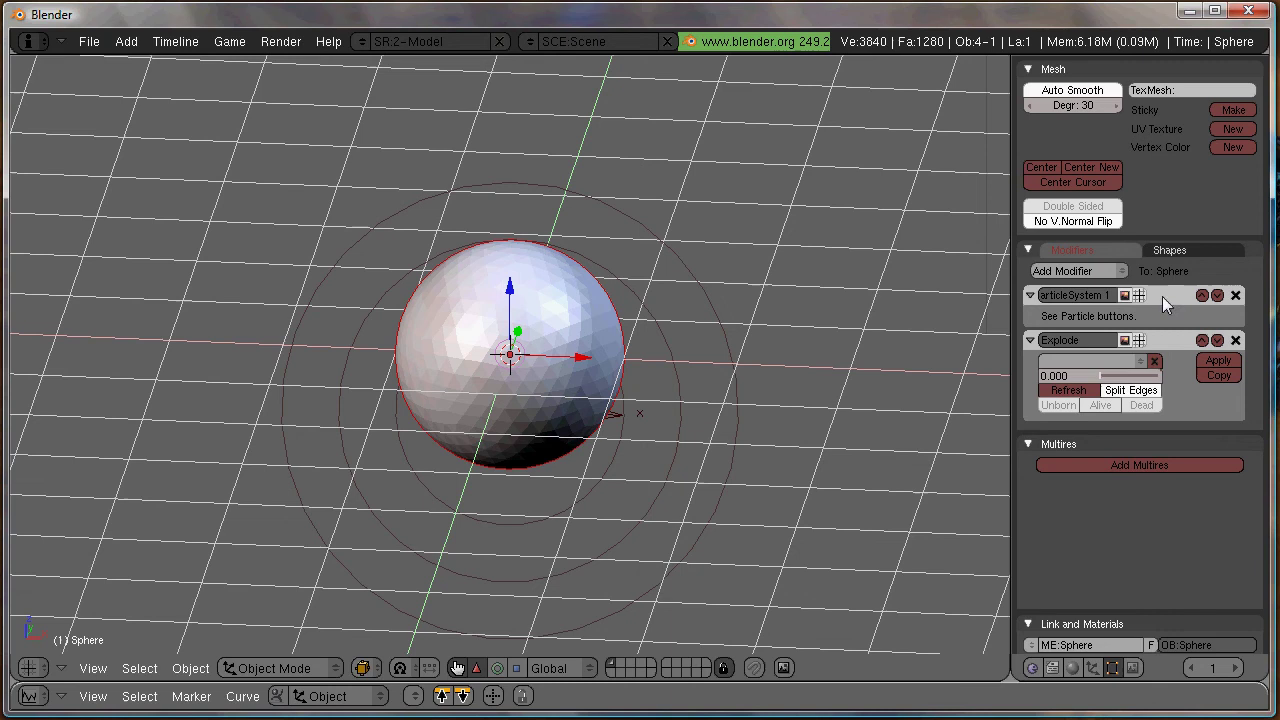
Disable Split Edges on the Explode modifier and play the animation to watch the sphere burst
click(1140, 390)
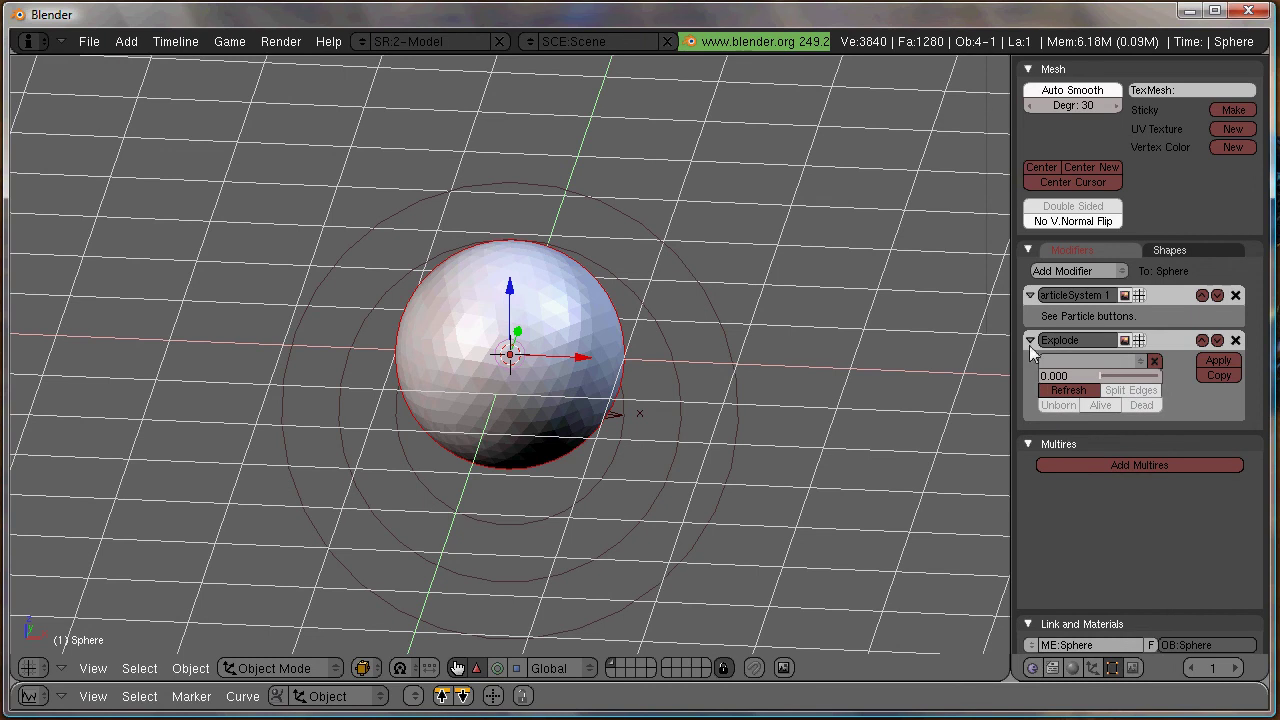
scroll(883, 340, down, 4)
scroll(634, 363, up, 2)
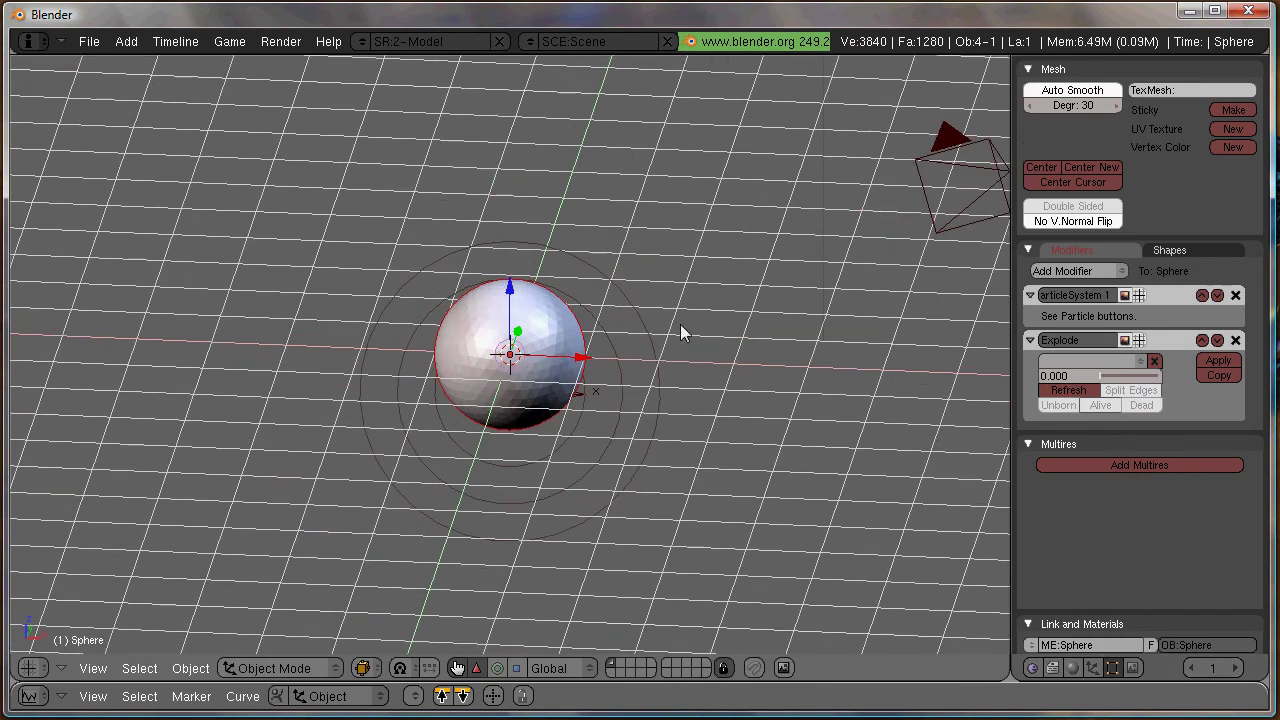
key(alt+a)
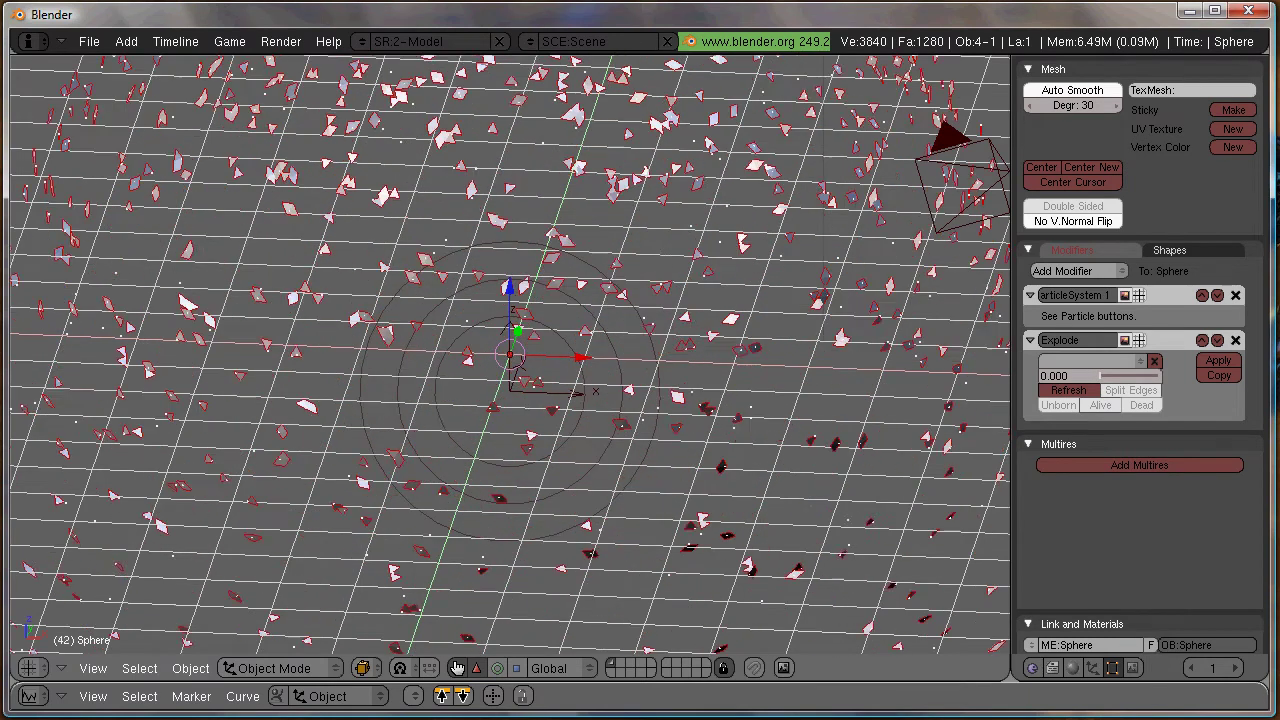
key(Escape)
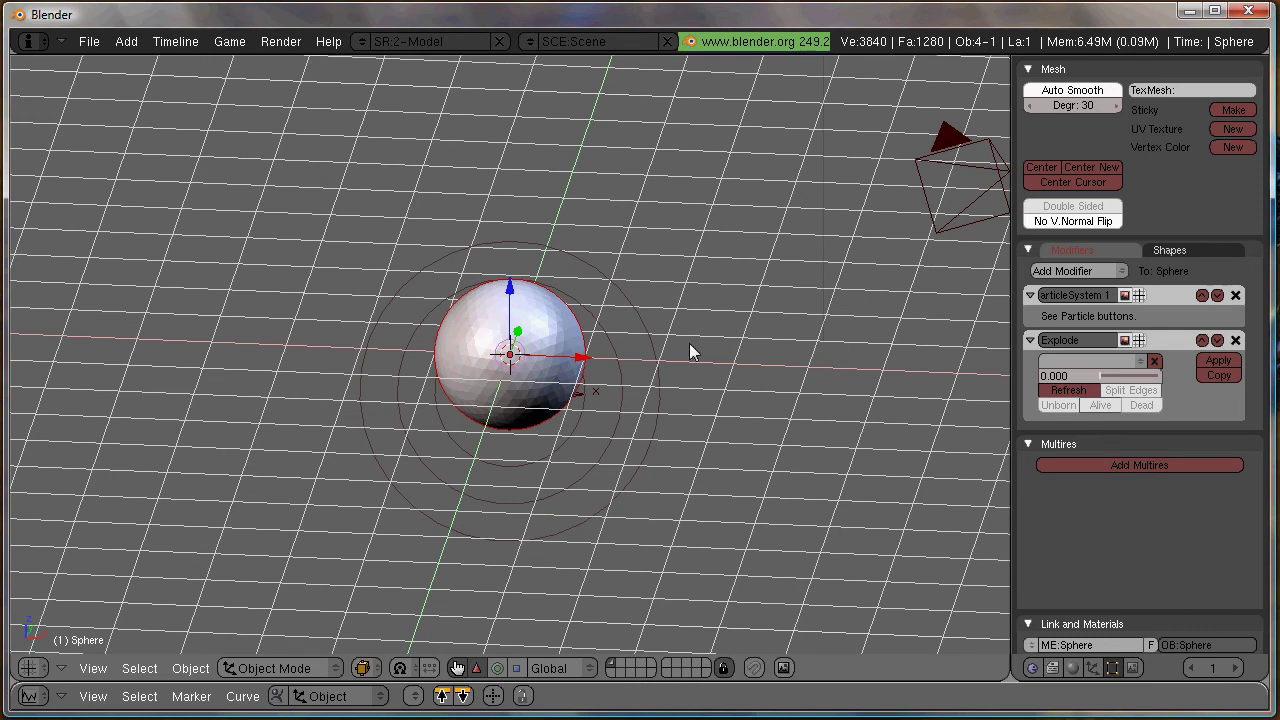
Turn off Dynamic particle rotation and set rotation Random to 1.000
click(1092, 667)
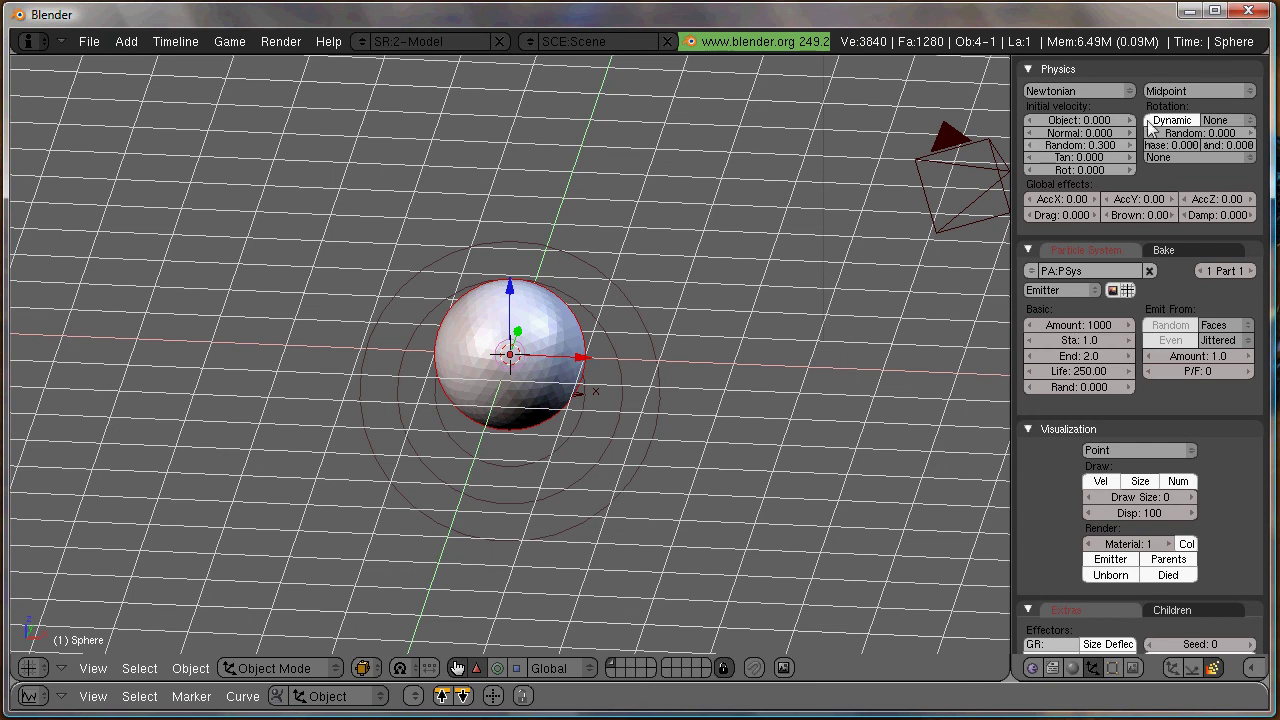
click(1195, 120)
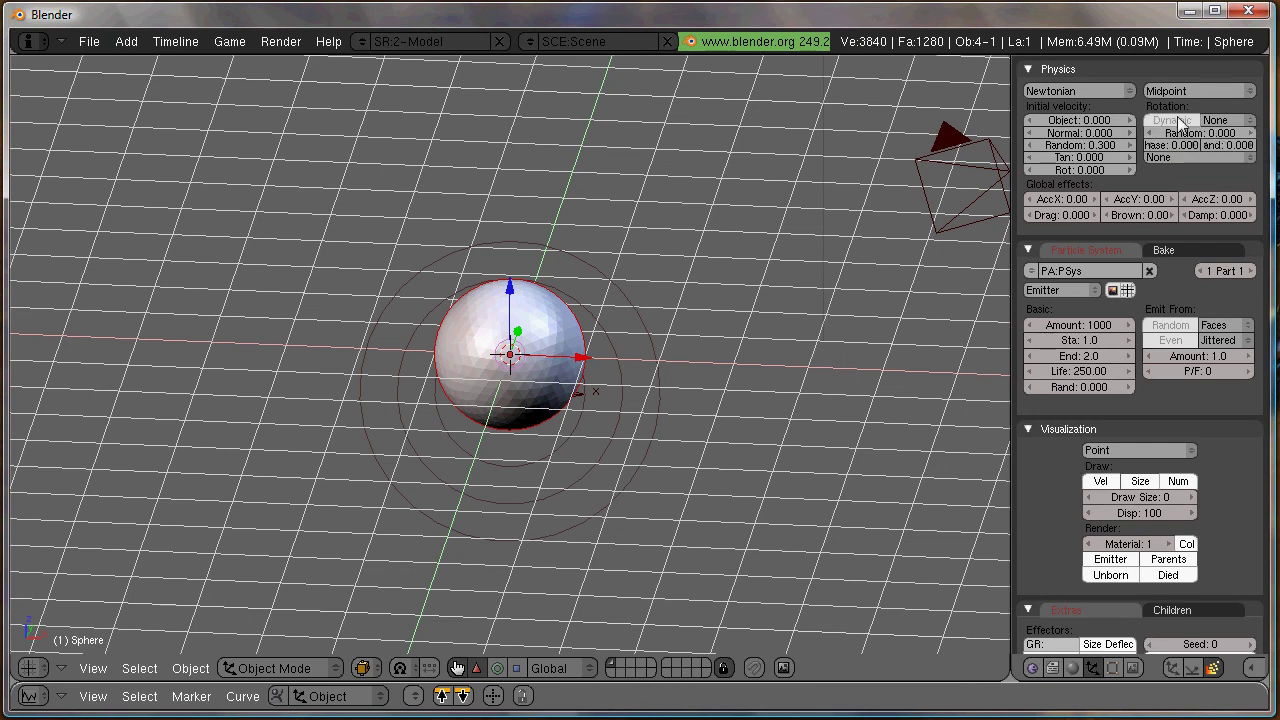
click(1214, 120)
key(Escape)
click(1205, 133)
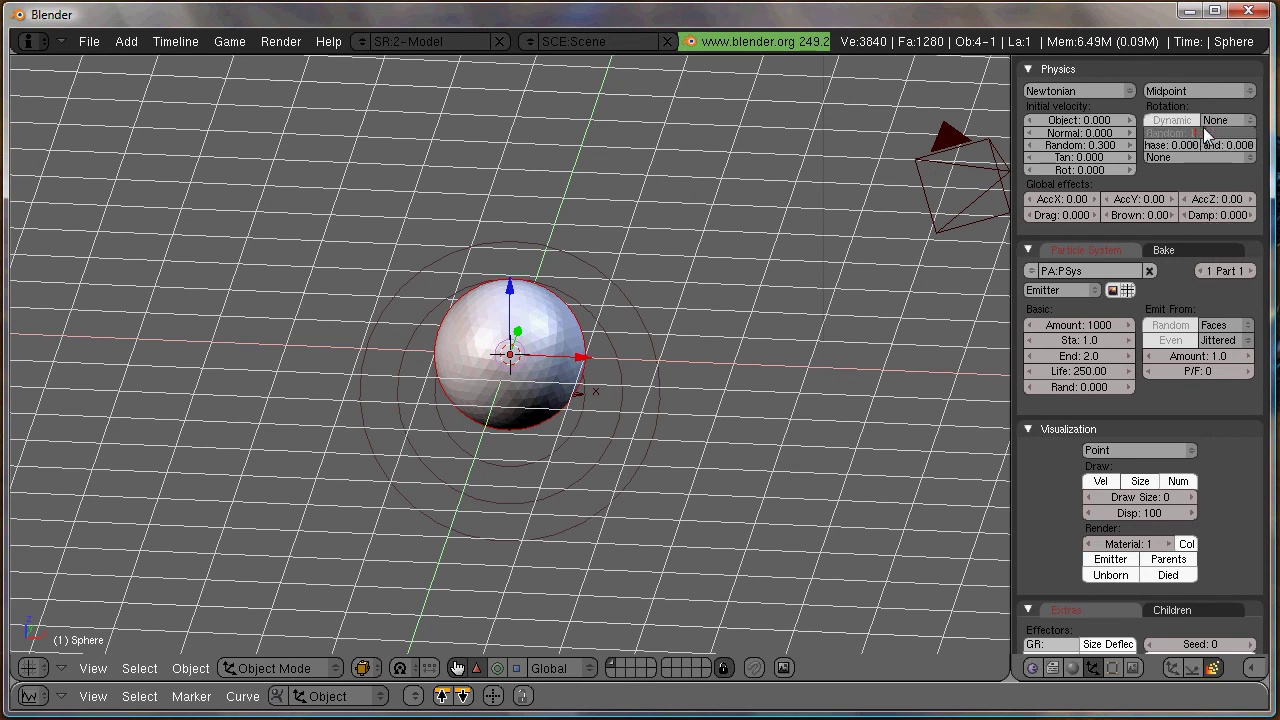
text(1)
key(Return)
Set the particles' angular velocity mode to Random with an amount of 5.000
click(1200, 157)
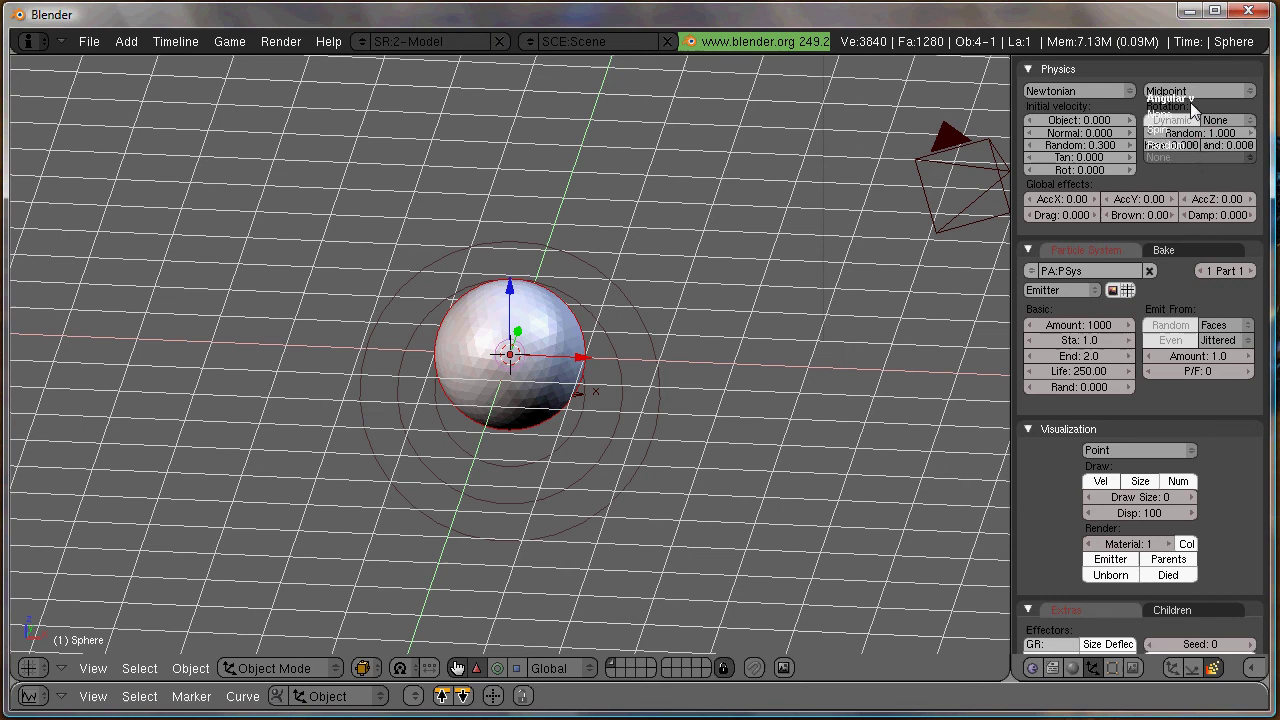
click(1168, 145)
click(1223, 171)
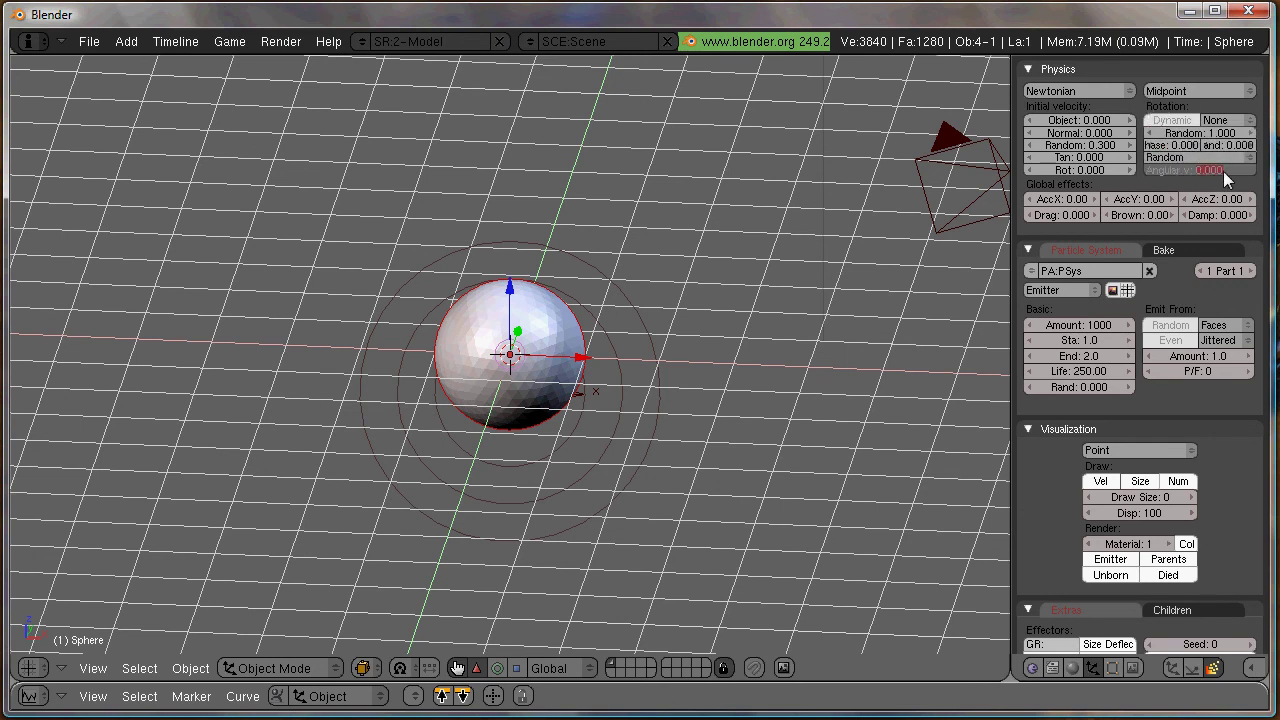
text(5)
key(Return)
scroll(617, 313, down, 4)
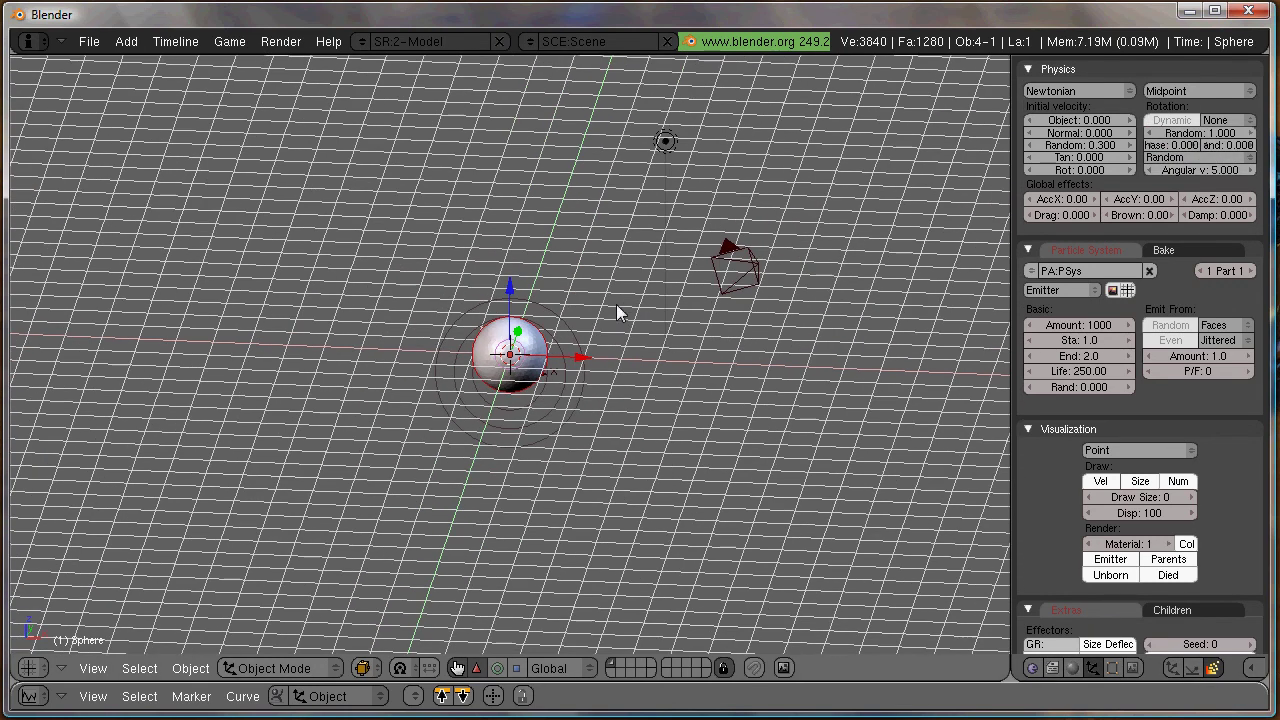
mouse_move(617, 313)
middle_down()
mouse_move(660, 280)
mouse_move(623, 314)
middle_up()
key(alt+a)
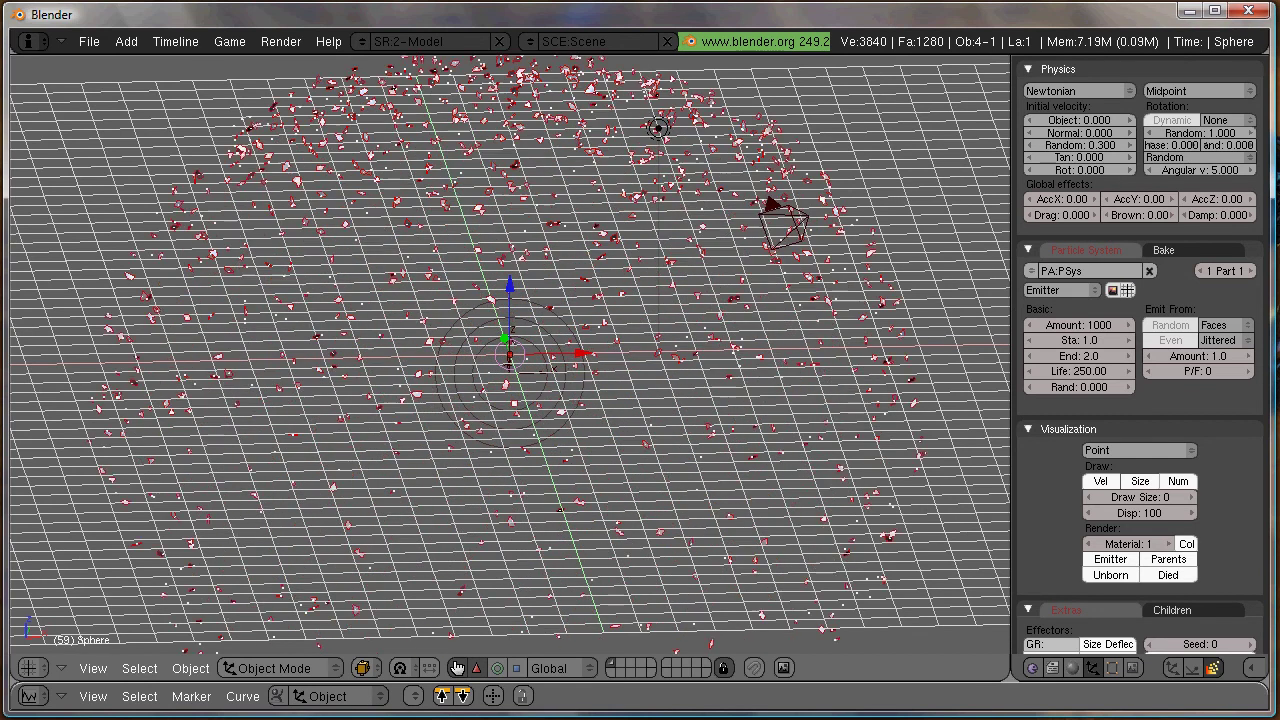
key(Escape)
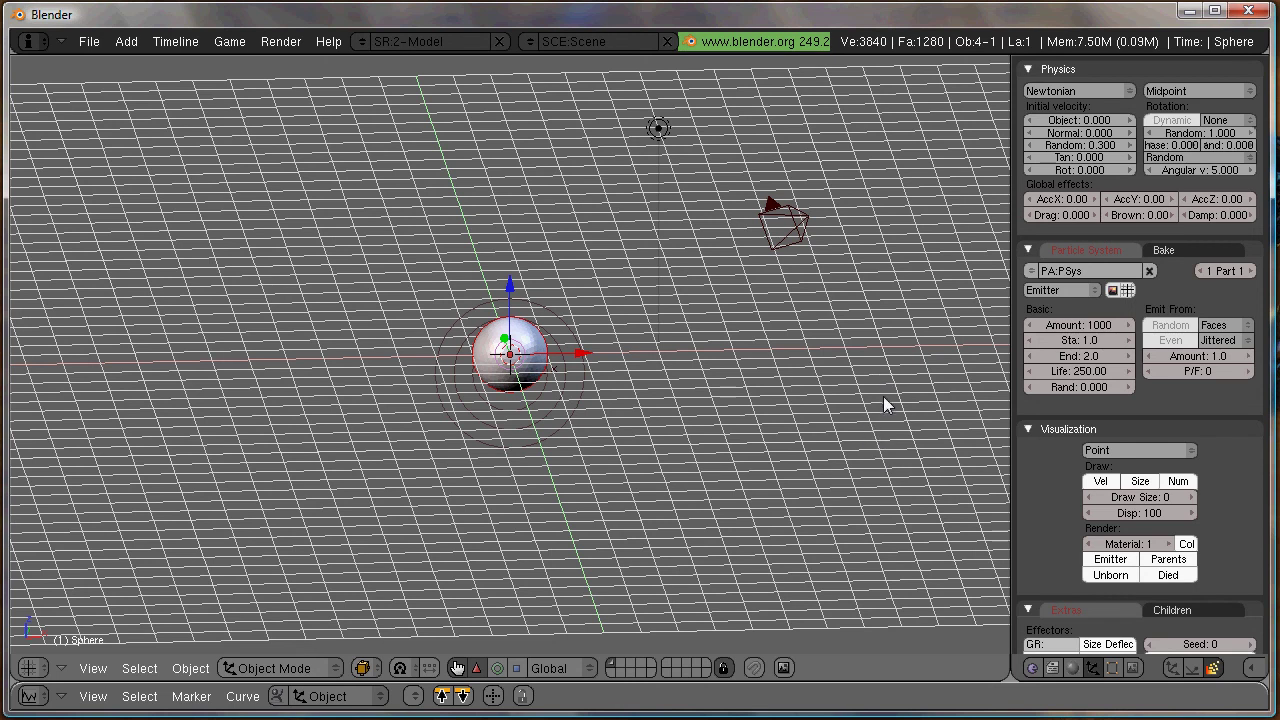
scroll(876, 412, up, 5)
key(KP_2)
key(KP_2)
key(KP_2)
key(KP_2)
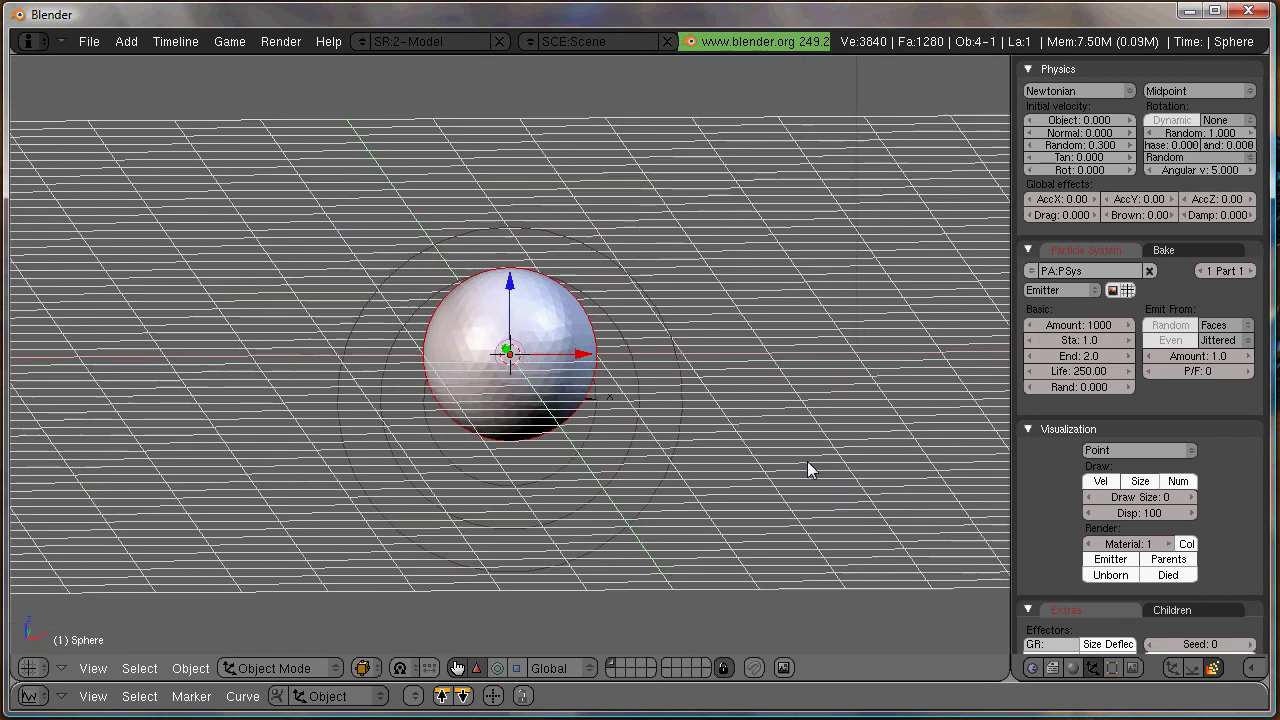
middle_drag(814, 445, 801, 463)
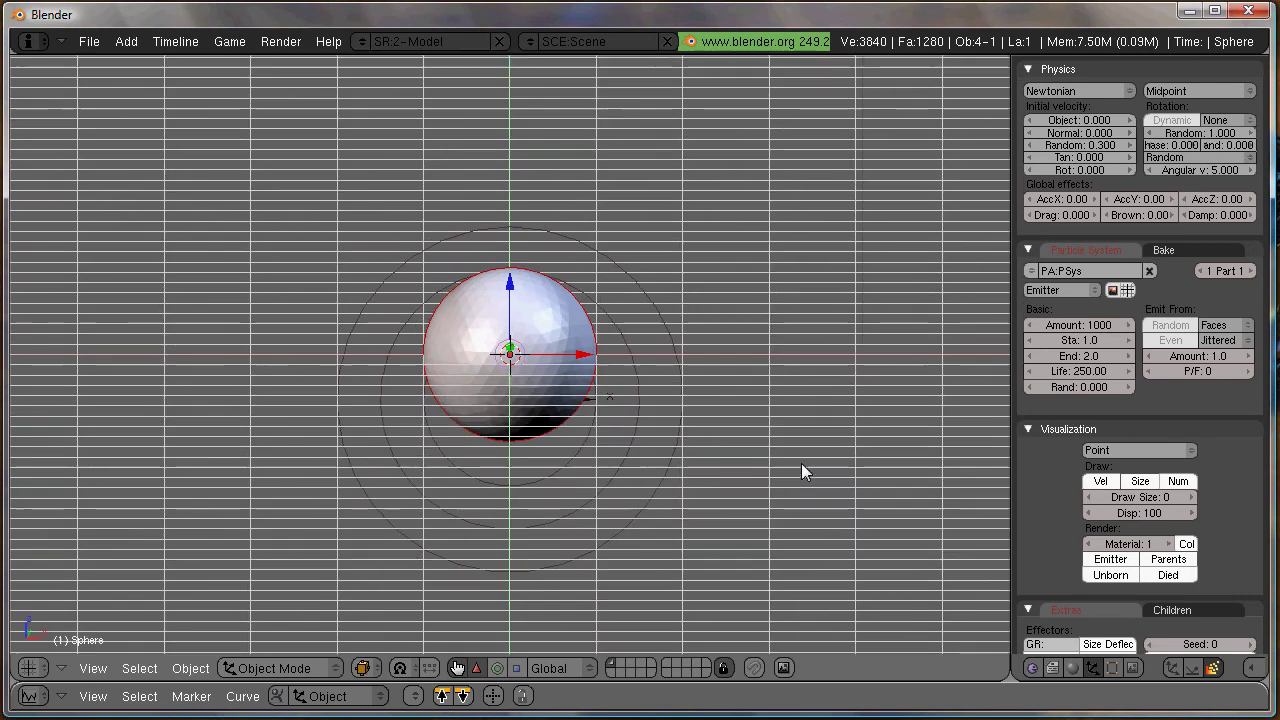